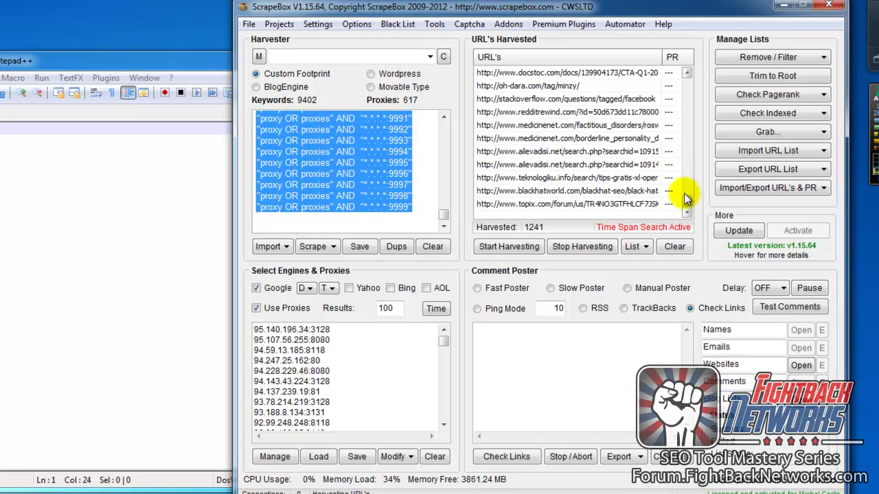
Step: Remove the duplicate URLs from the harvested URL list
mouse_move(689, 203)
mouse_down()
mouse_move(688, 89)
mouse_move(696, 211)
mouse_up()
click(755, 58)
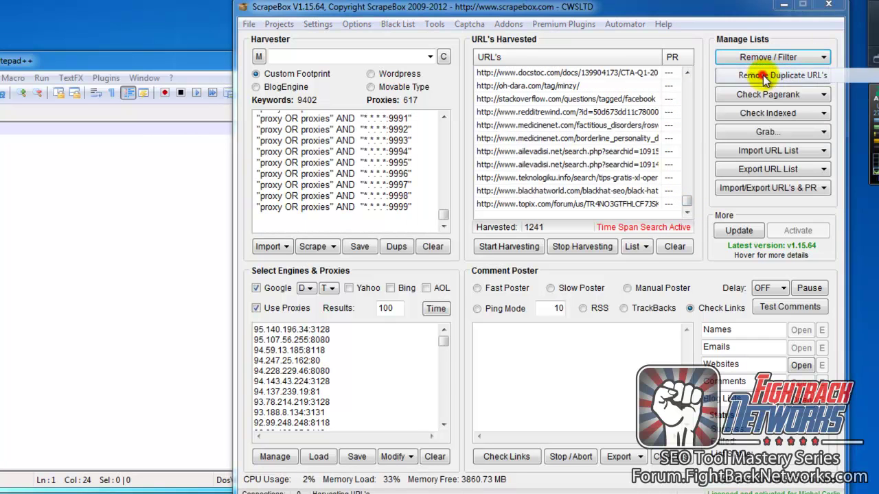
click(772, 74)
click(323, 359)
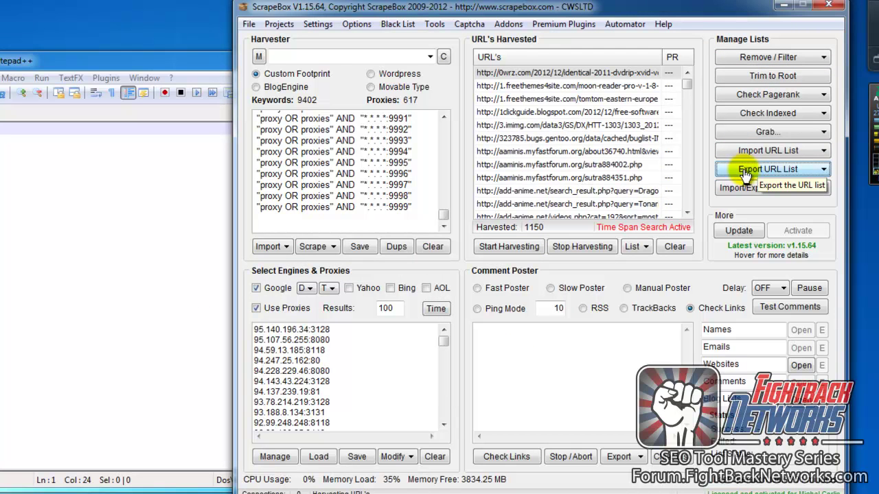
Step: Export the harvested URL list as a text file named "proxy demo" in the Dropbox folder
click(769, 171)
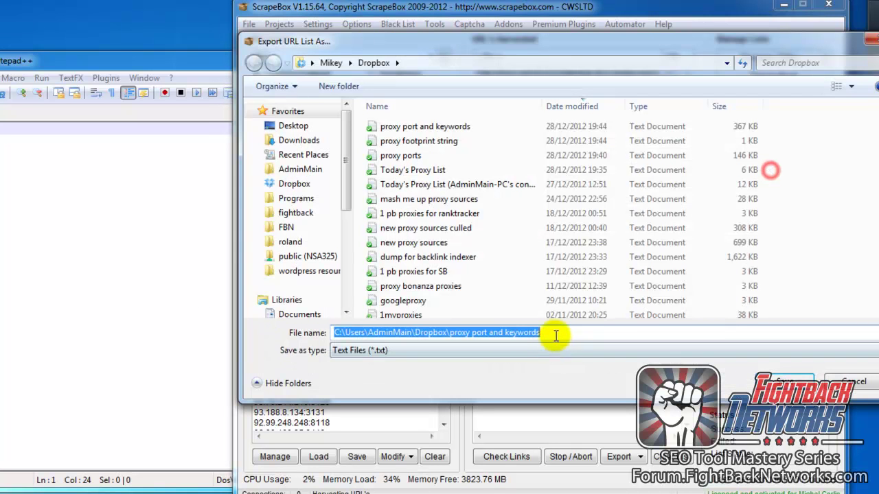
text(proxy demo)
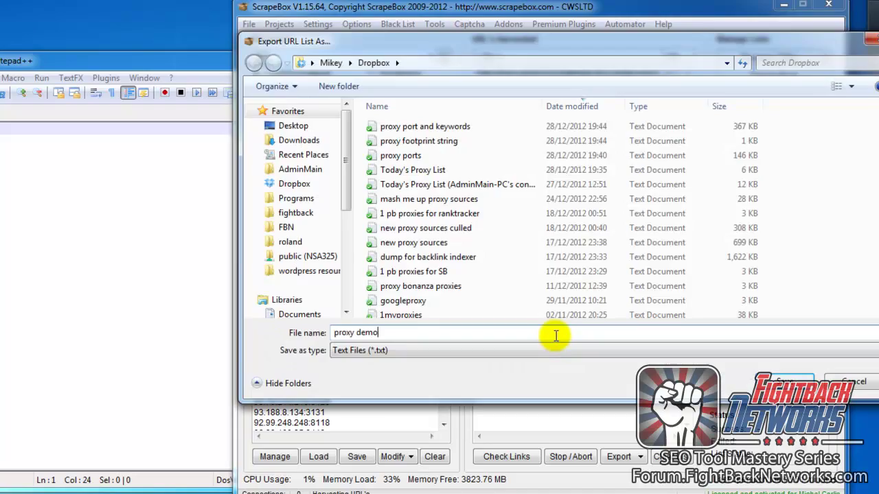
key(Return)
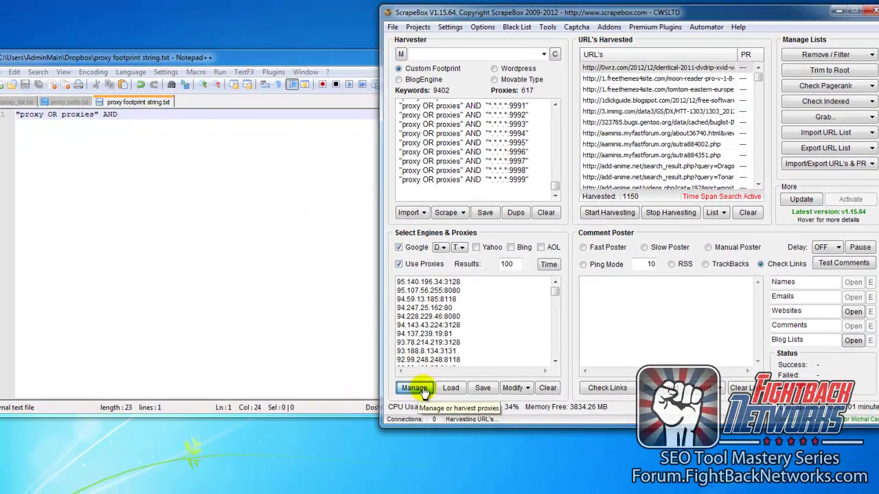
Step: Open the proxy harvester from the proxy manager and import the "proxy demo" file as a list of proxy sources
click(415, 388)
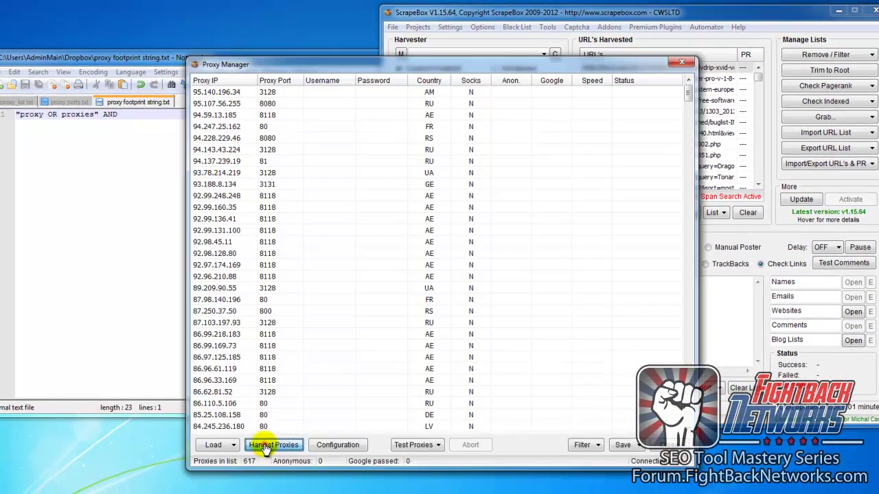
click(268, 445)
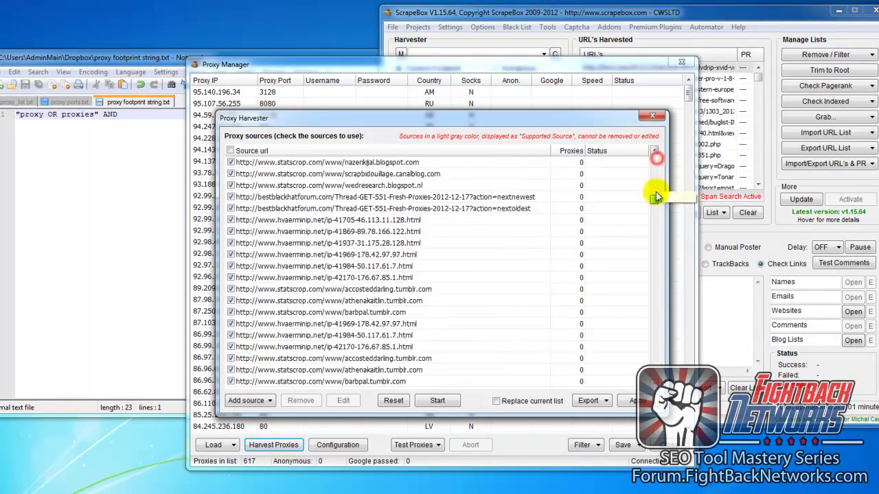
drag(652, 369, 656, 130)
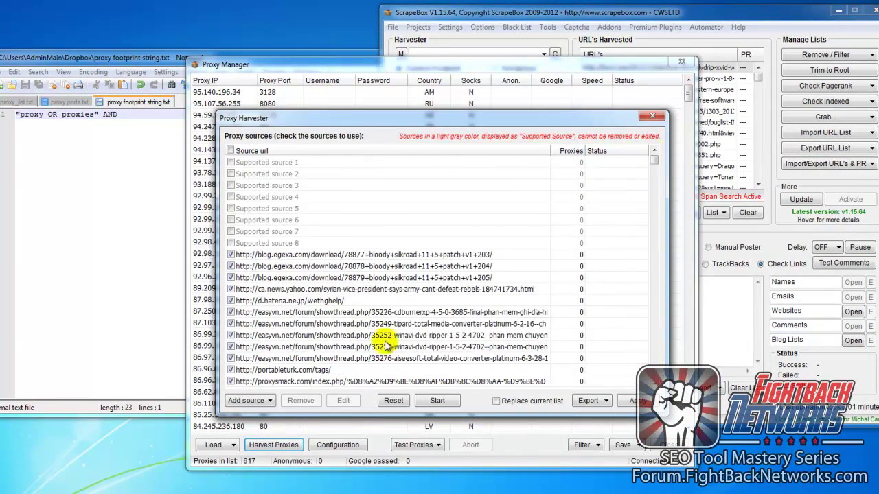
click(272, 402)
click(282, 428)
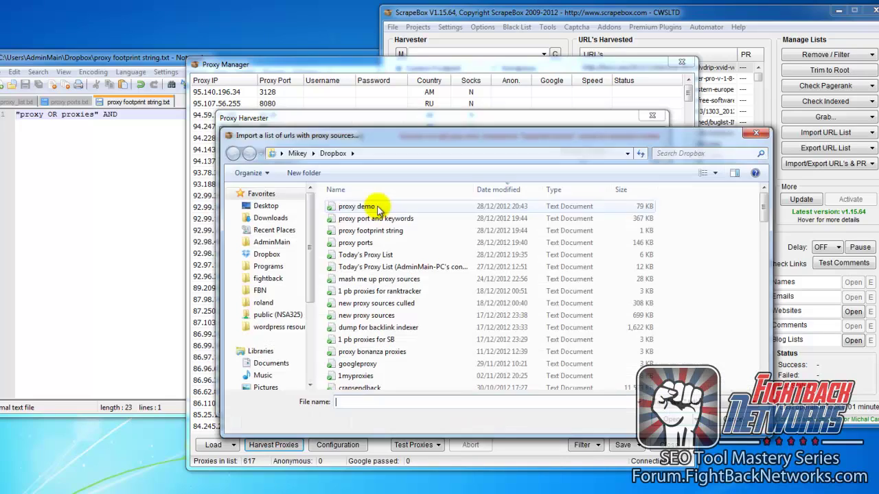
double_click(375, 206)
Step: Look through the imported proxy sources and toggle the check marks of all sources off and on again
drag(654, 160, 655, 362)
scroll(655, 362, up, 7)
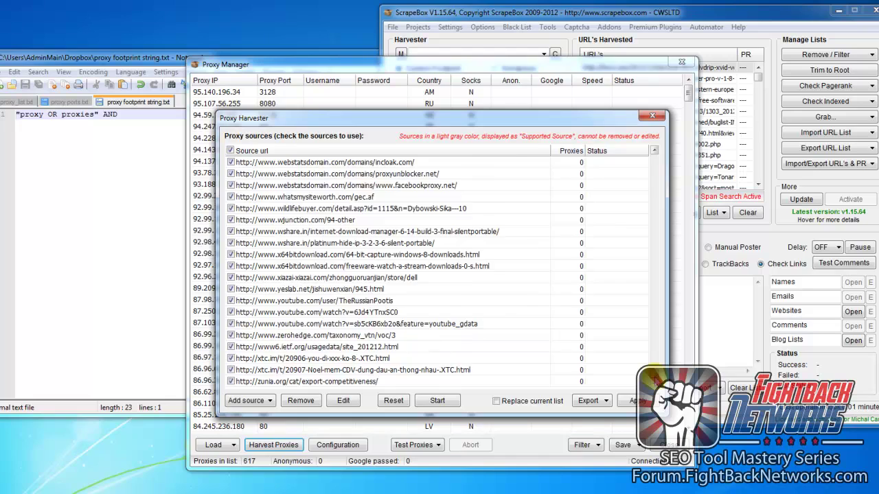
drag(654, 373, 654, 159)
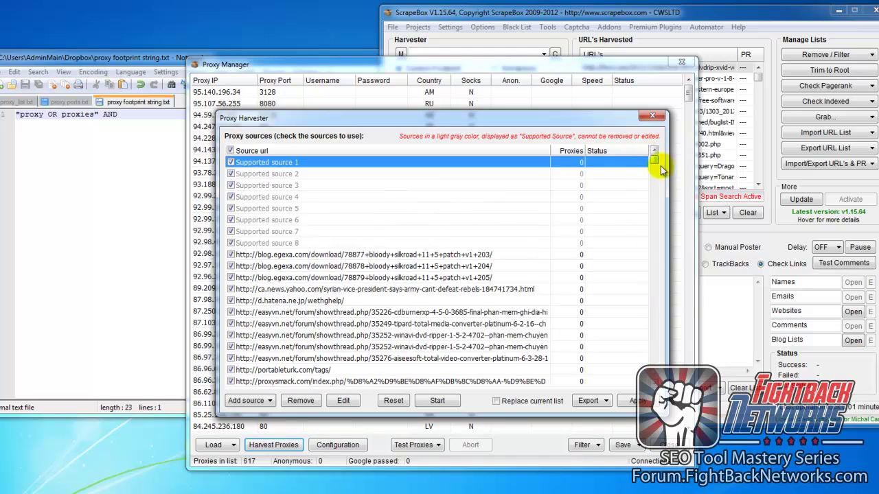
click(230, 151)
click(230, 150)
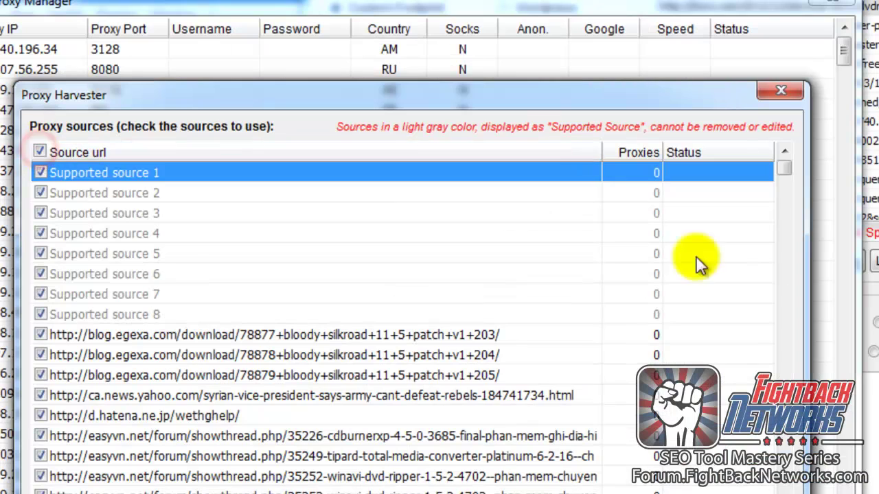
click(651, 215)
drag(785, 269, 785, 493)
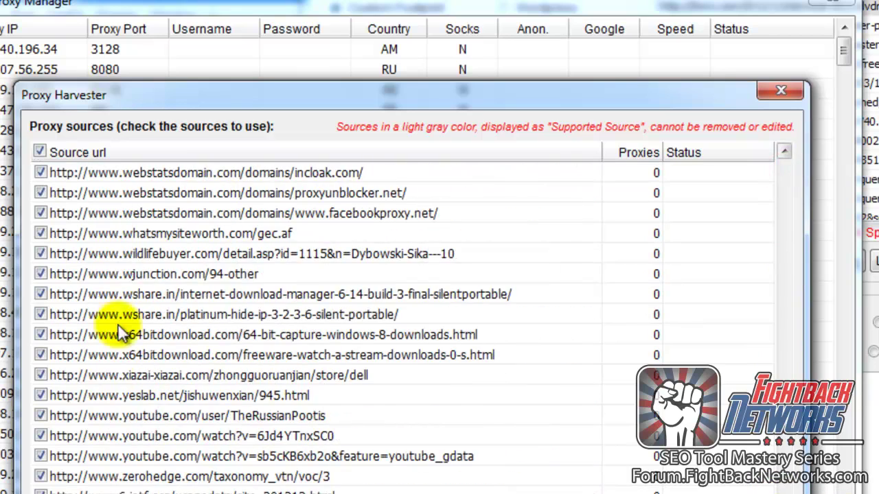
scroll(783, 167, up, 15)
click(632, 180)
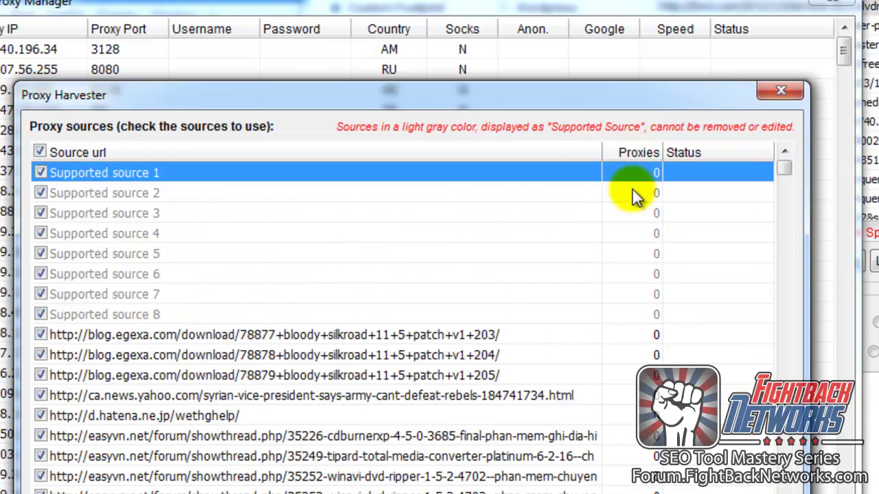
Step: Exclude Supported source 1 through Supported source 8 from the sources to harvest
click(40, 314)
click(40, 294)
click(40, 274)
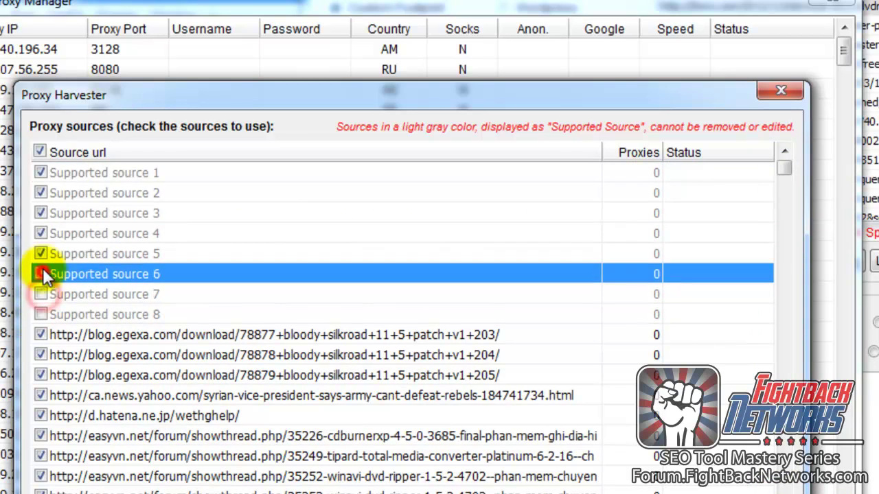
click(40, 253)
click(40, 233)
click(40, 213)
click(41, 193)
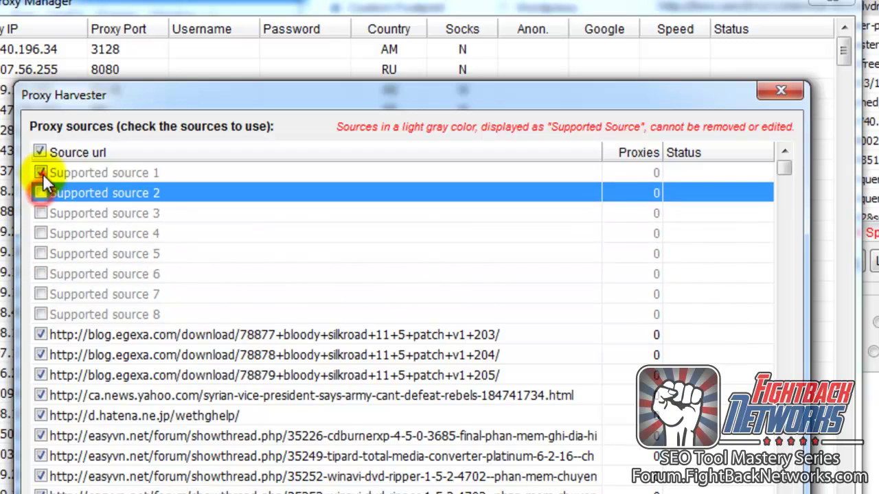
click(41, 173)
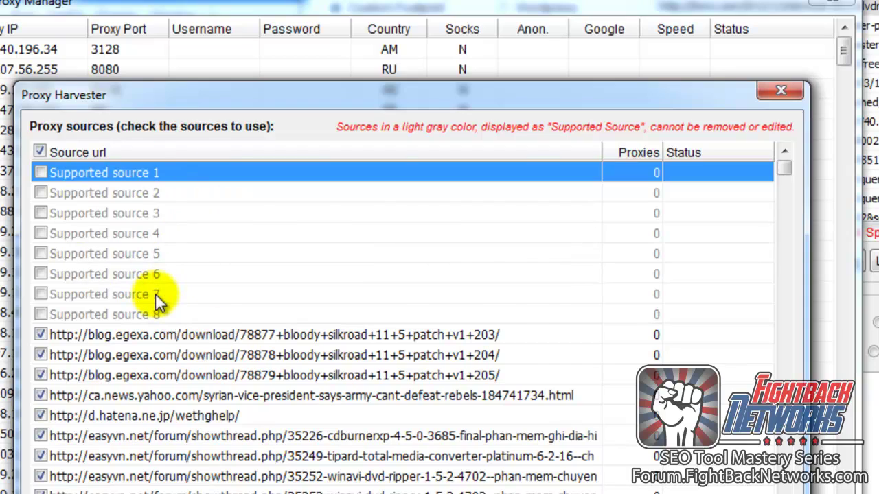
Step: Enable Replace current list and start harvesting proxies from the checked sources
scroll(156, 293, down, 5)
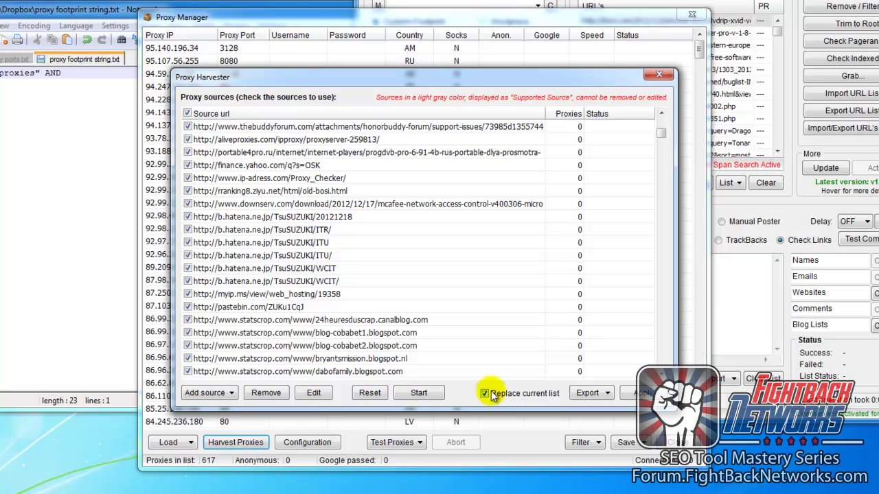
click(488, 394)
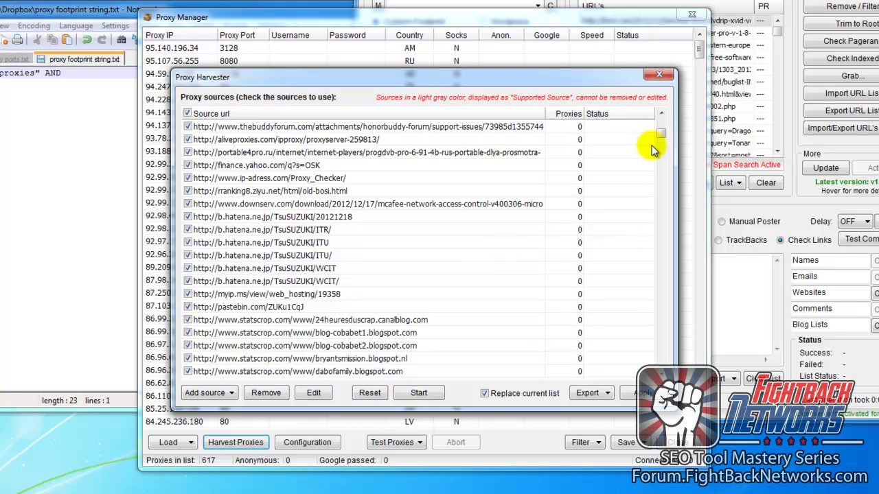
click(661, 115)
drag(661, 123, 721, 199)
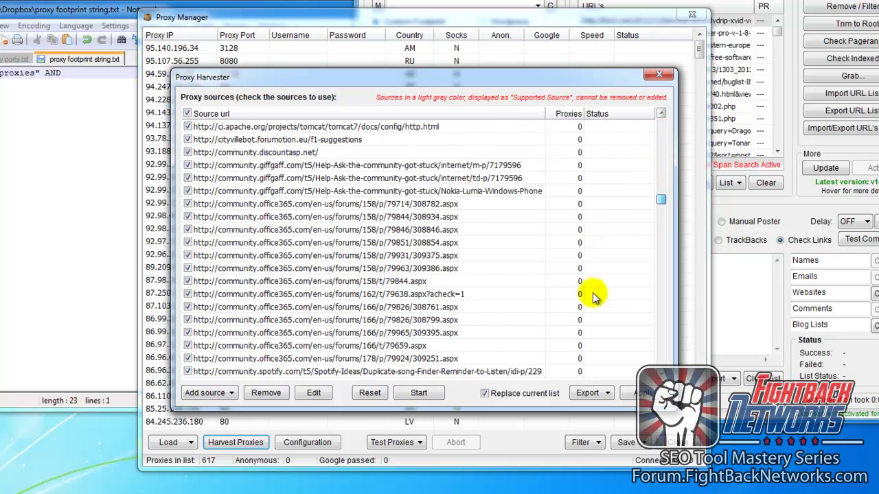
click(419, 392)
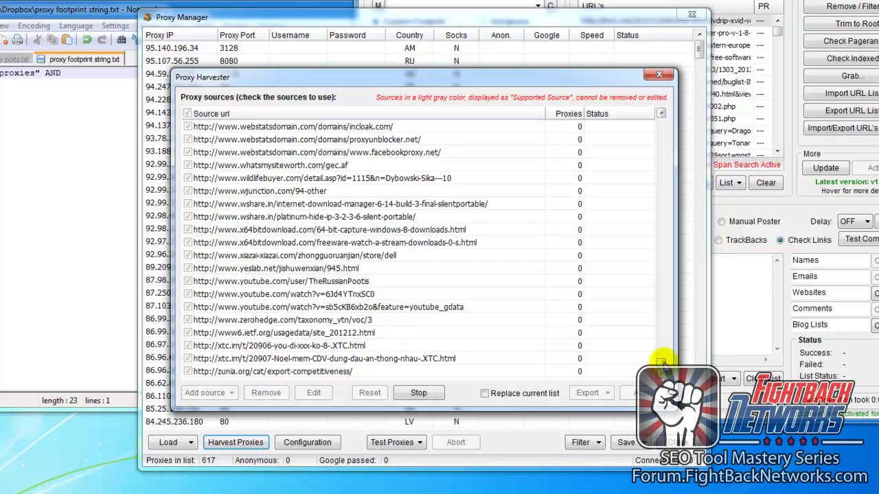
Step: Review the proxy counts per source and sort the sources by number of proxies, highest first
drag(661, 362, 661, 139)
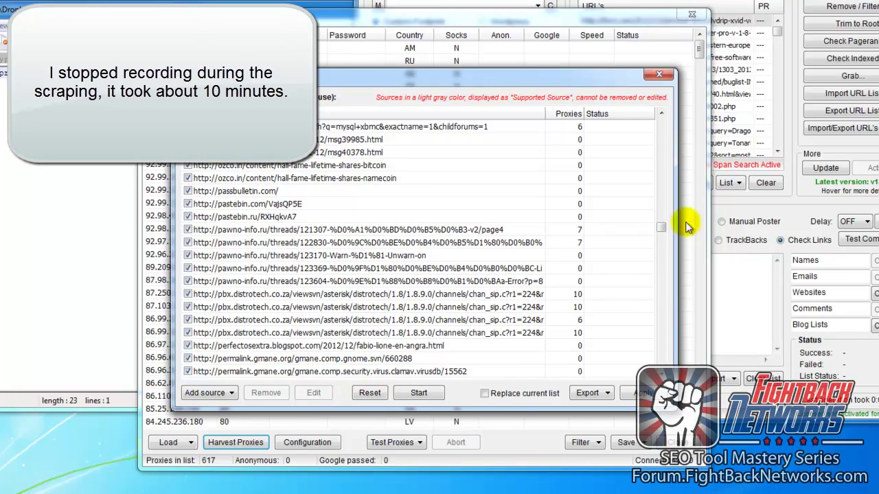
drag(660, 228, 659, 117)
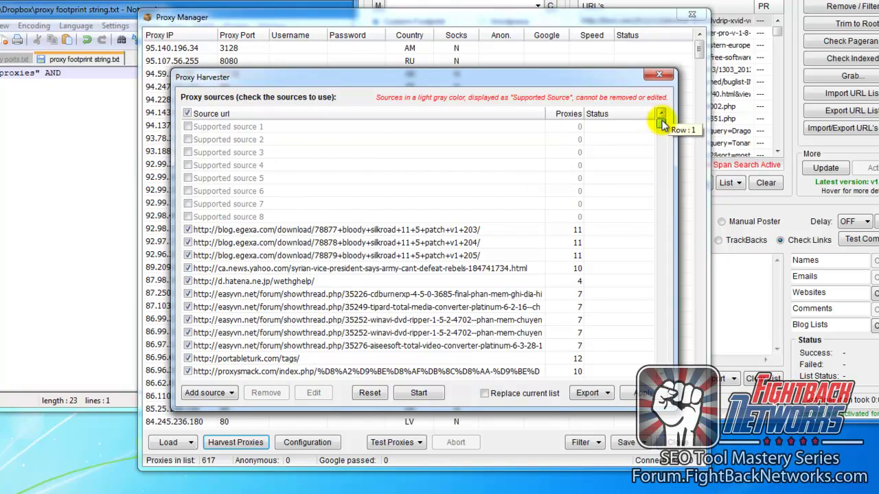
drag(661, 128, 660, 236)
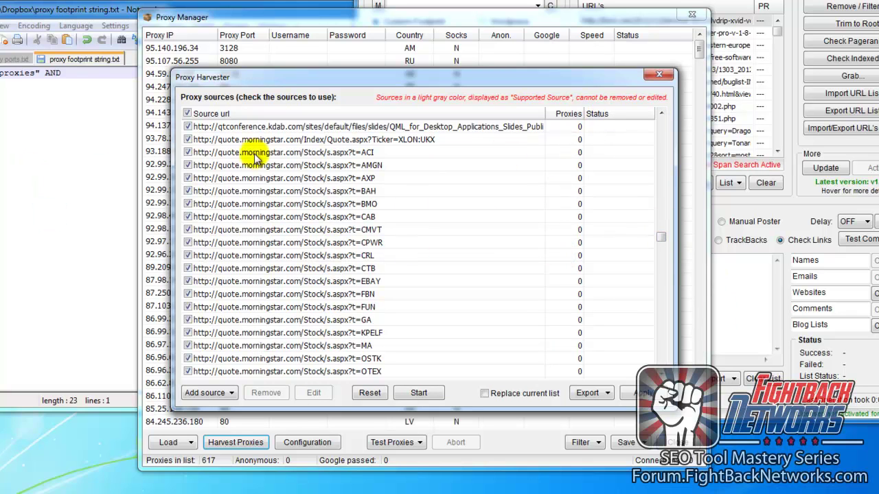
drag(654, 240, 567, 117)
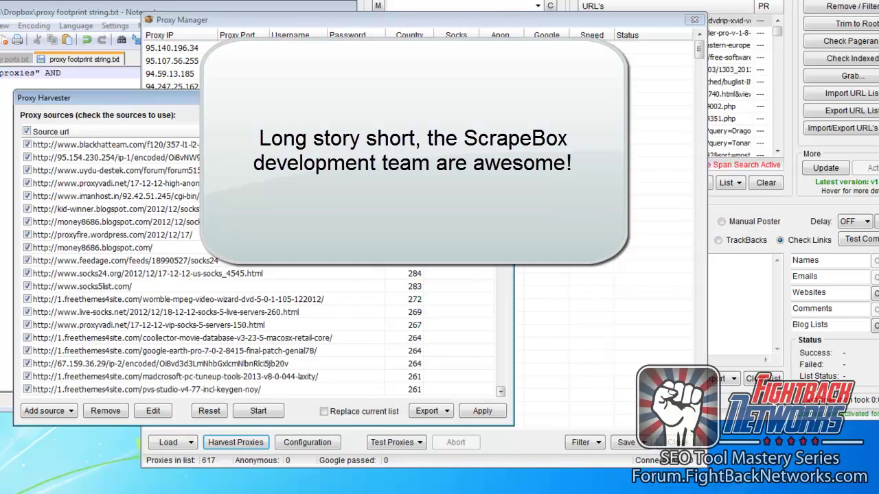
Step: Remove all sources at the end of the sorted list that yielded fewer than 10 proxies
scroll(510, 263, down, 10)
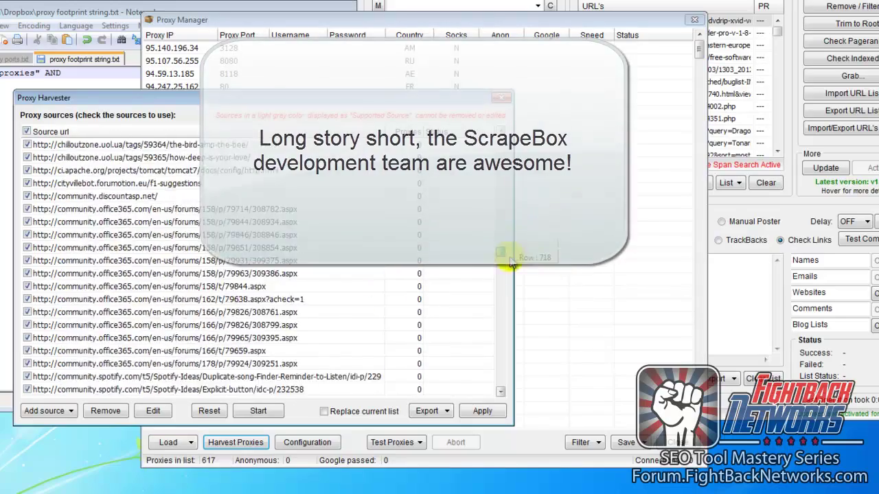
drag(510, 263, 504, 222)
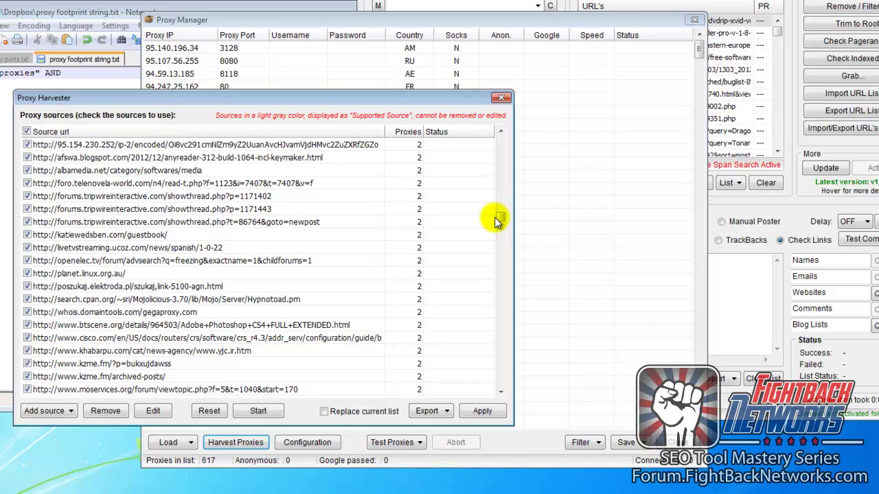
drag(500, 218, 501, 204)
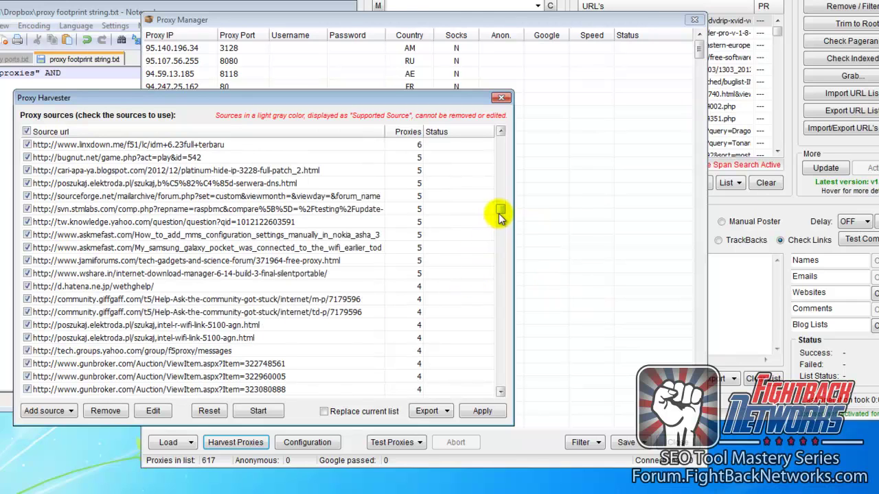
drag(500, 214, 505, 385)
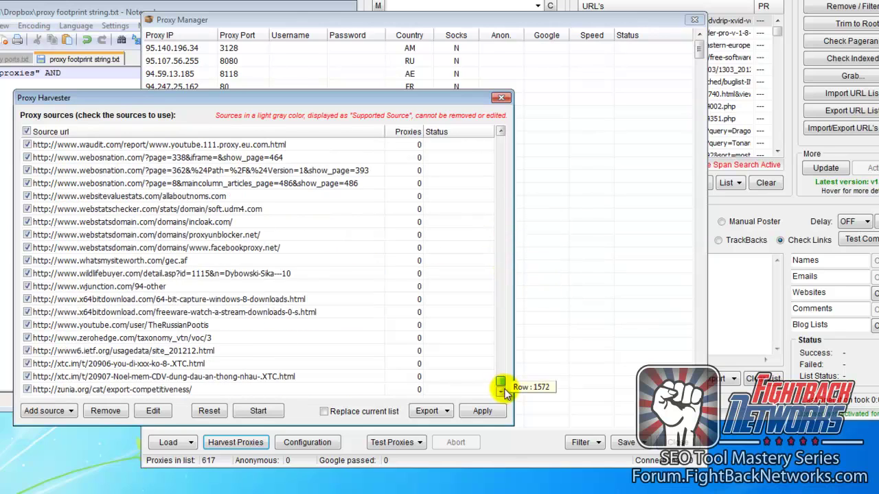
shift+click(185, 390)
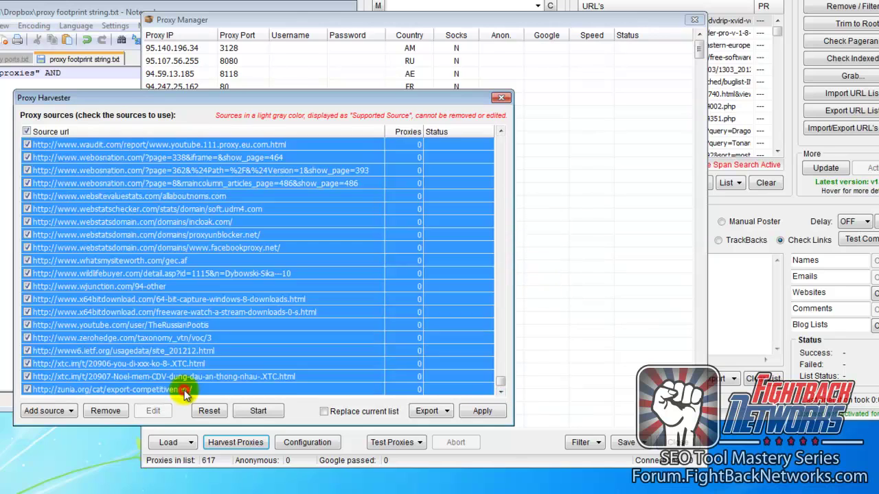
click(123, 413)
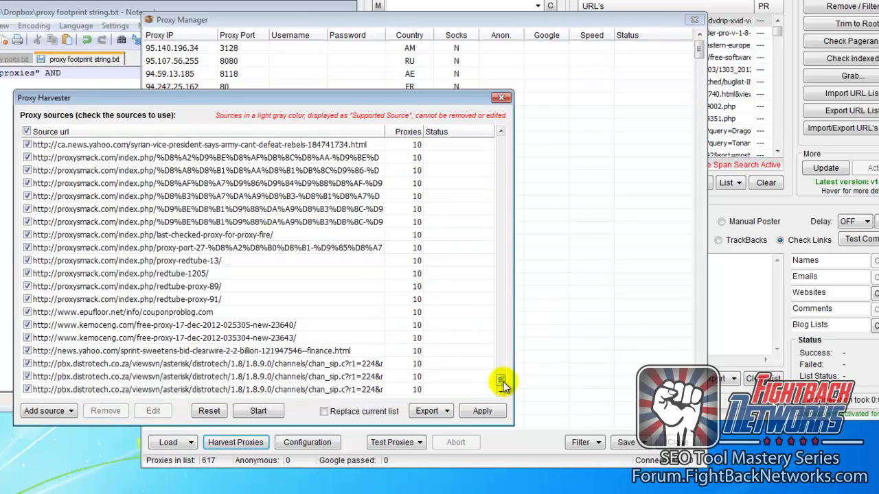
Step: Export all remaining proxy sources as a text file named "cod" in the Dropbox folder
drag(503, 387, 502, 167)
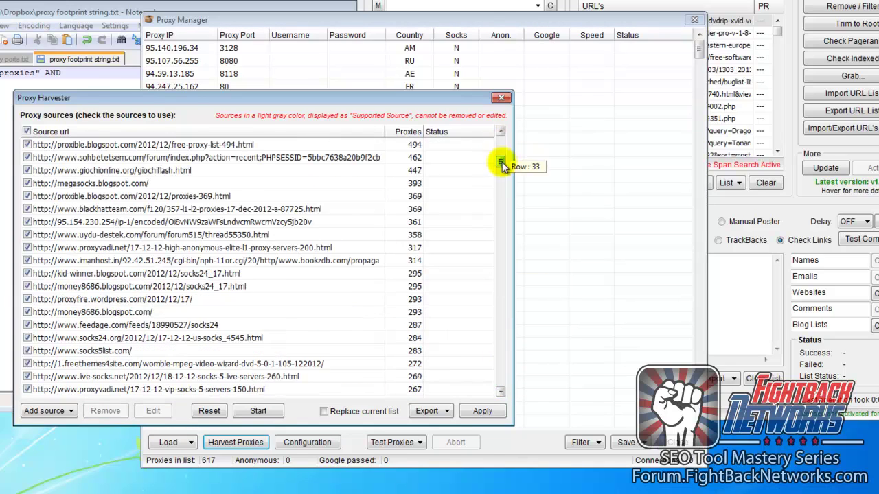
click(427, 411)
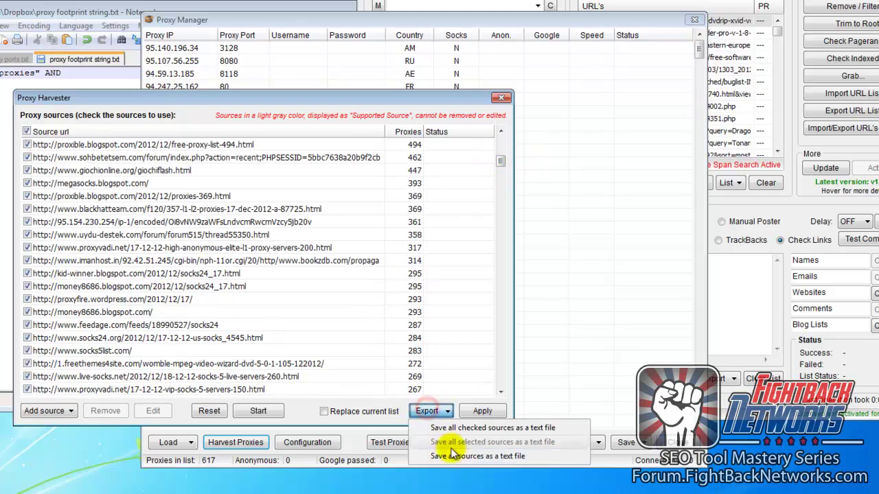
click(461, 457)
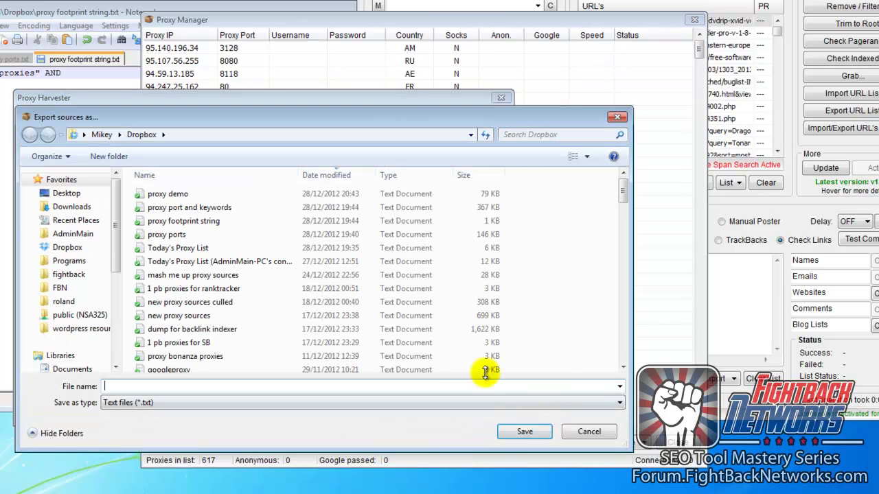
click(203, 316)
text(cod)
key(Return)
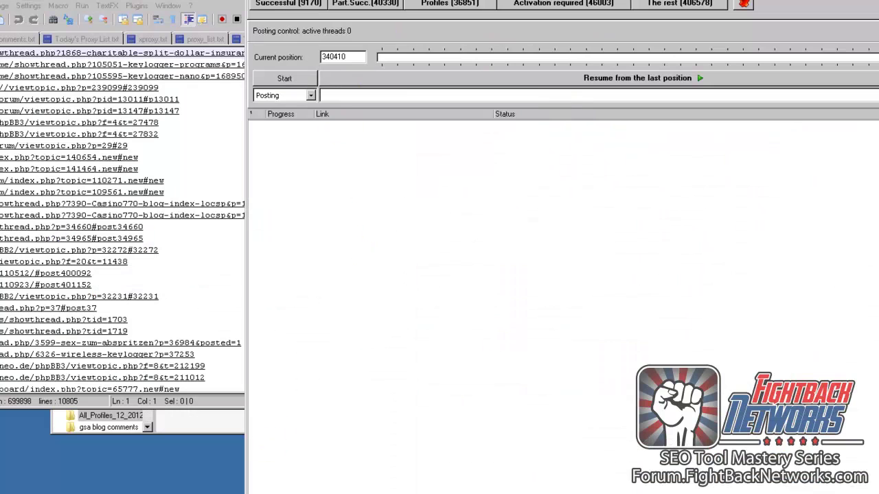
click(144, 2)
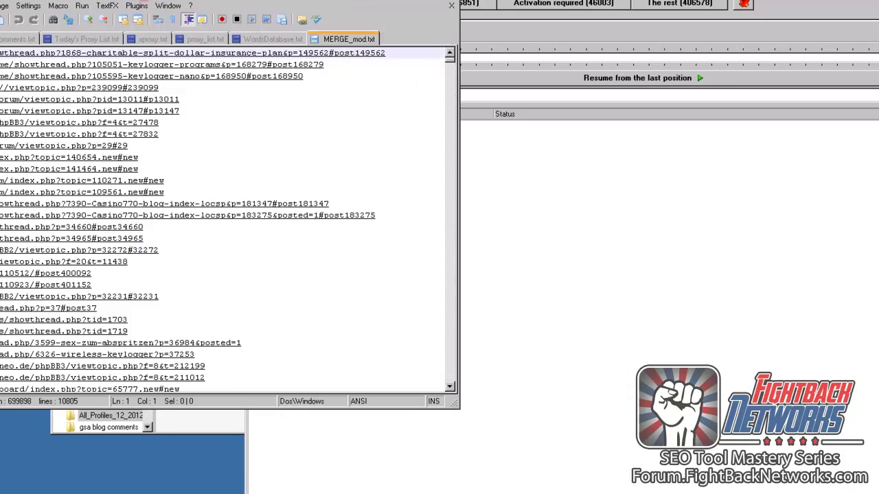
click(259, 424)
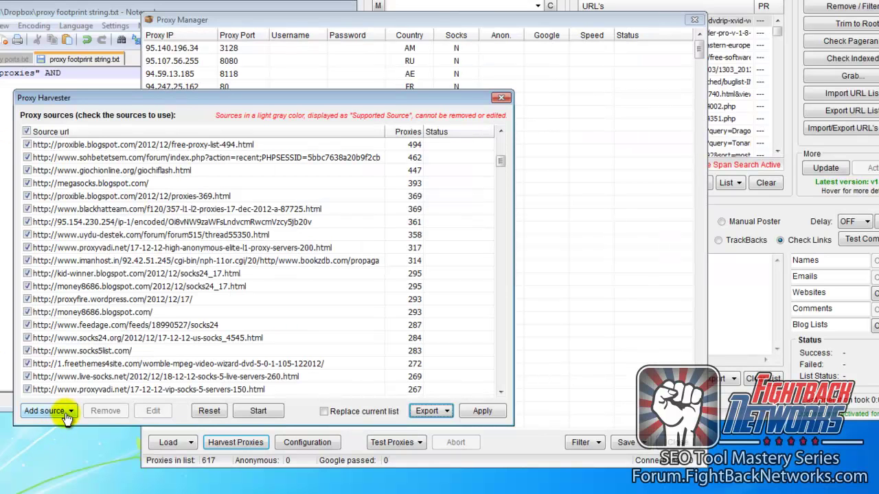
Step: Apply the proxies harvested from the checked sources to the Proxy Manager list
click(68, 413)
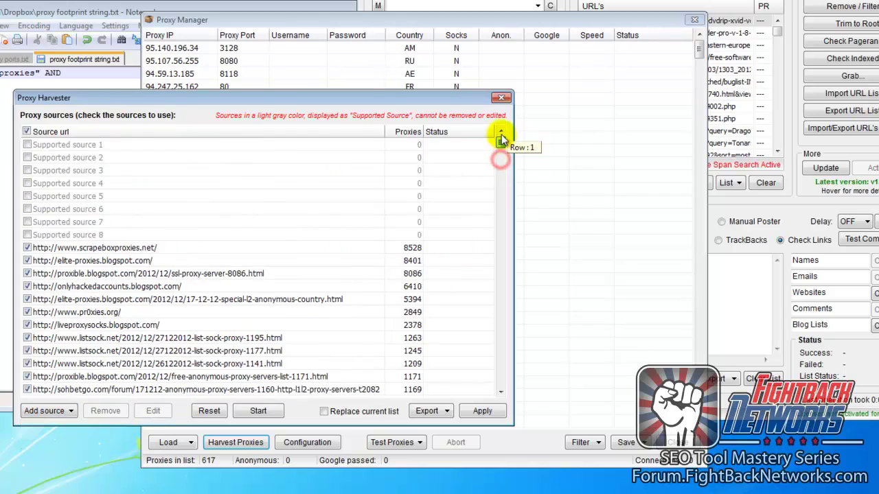
drag(501, 140, 515, 374)
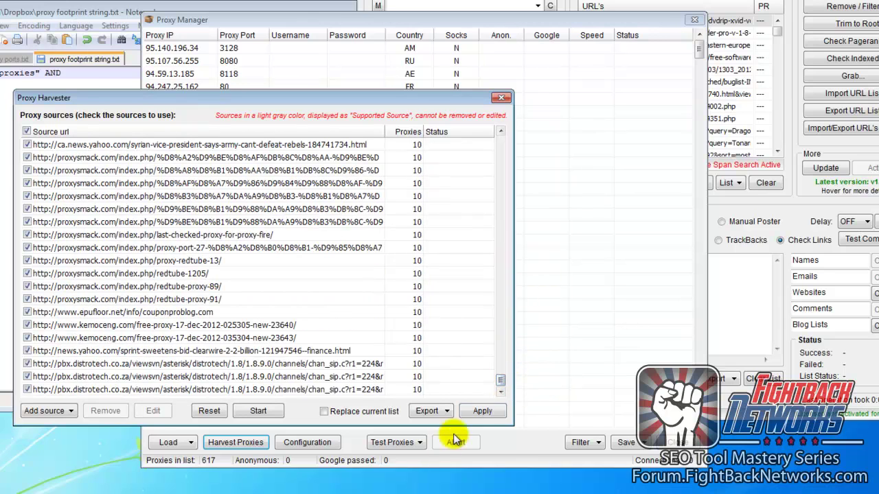
click(482, 411)
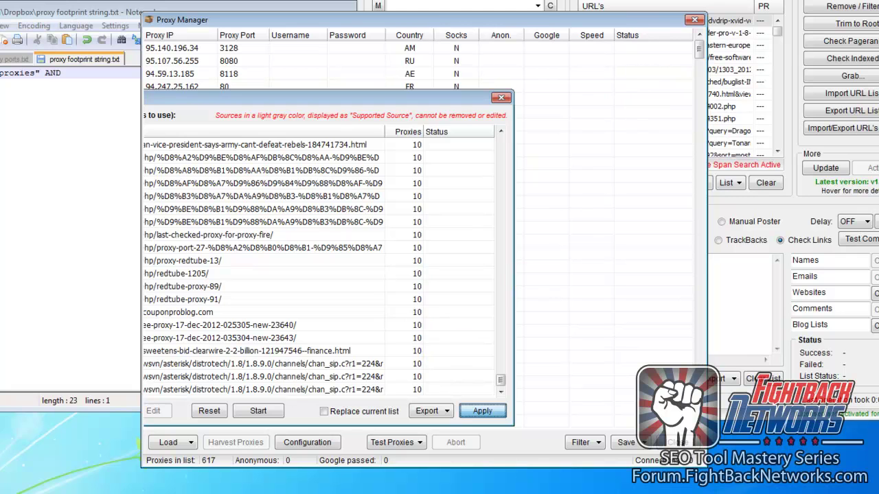
drag(528, 19, 234, 20)
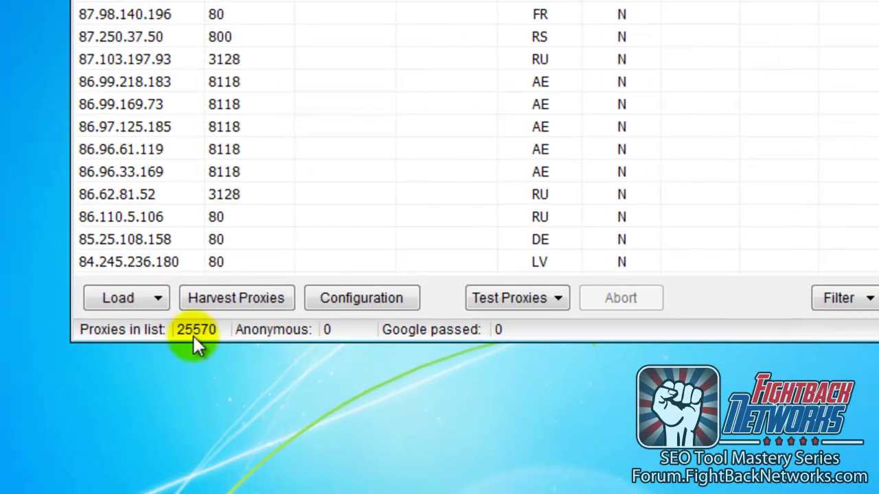
Step: Save the full proxy list as a text file named "proxies to sort" in the Dropbox folder
scroll(474, 137, down, 20)
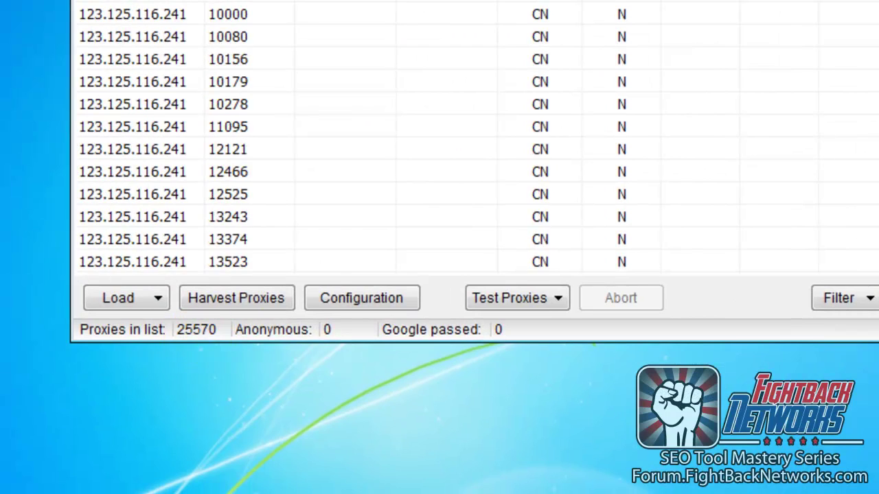
scroll(439, 138, down, 20)
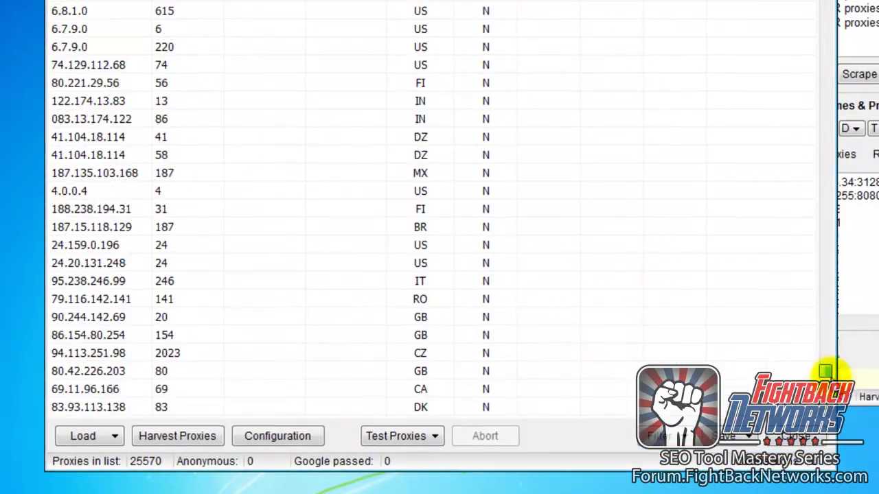
drag(828, 372, 829, 404)
click(723, 435)
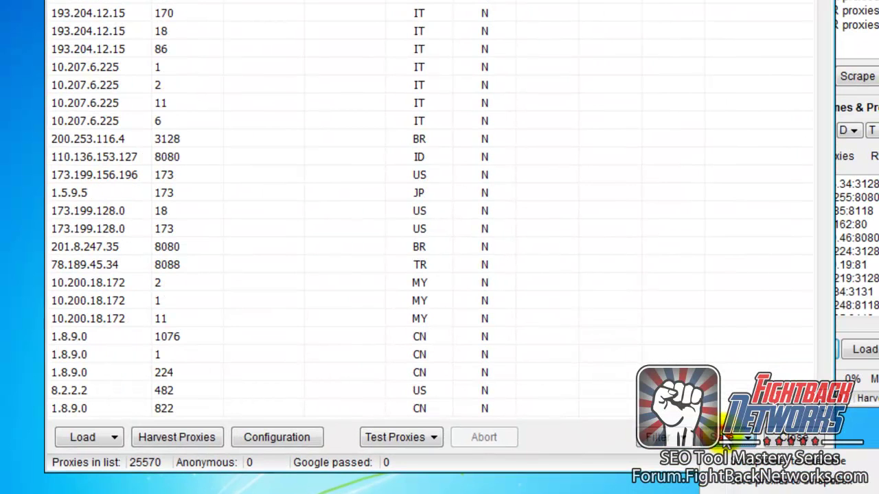
click(838, 462)
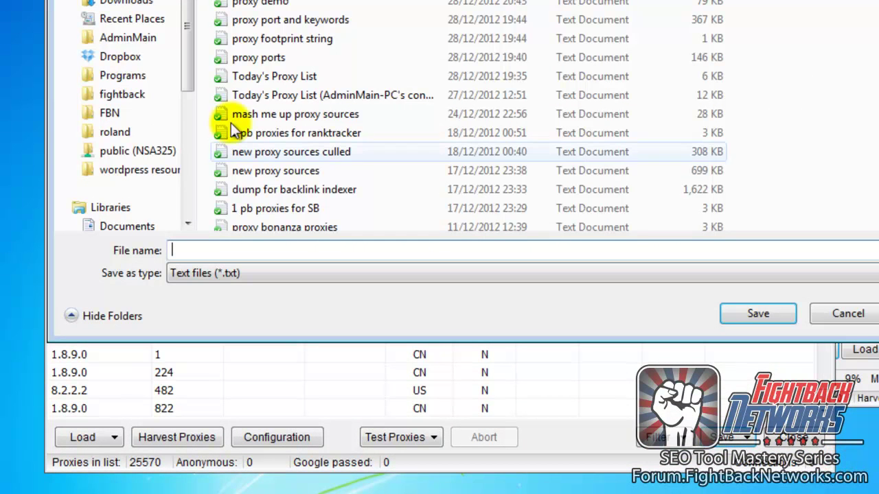
click(243, 249)
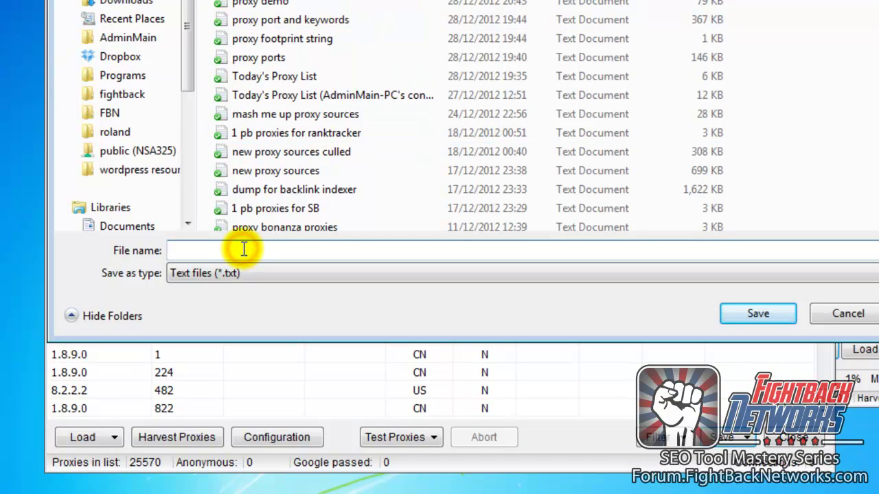
text(proxies to sort)
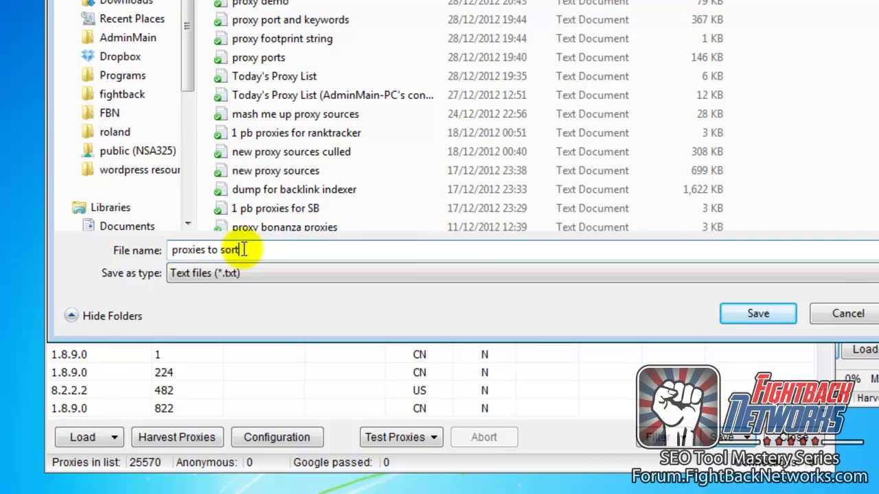
key(Return)
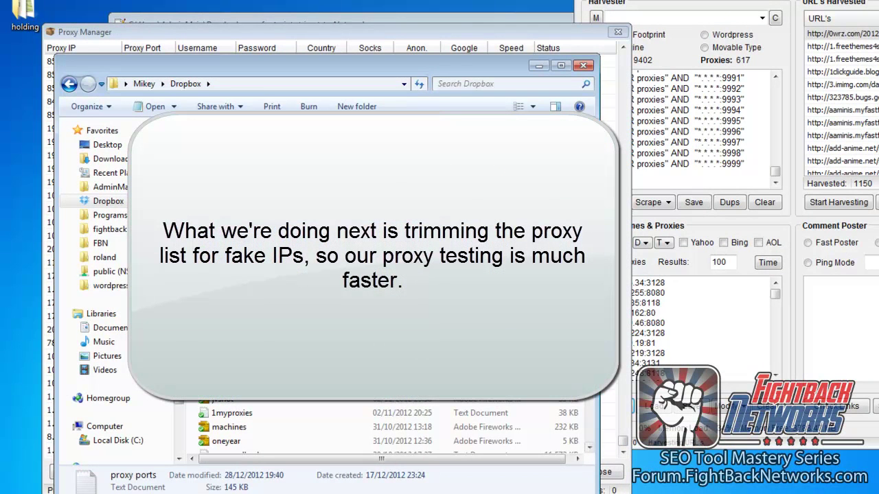
Step: Open the "proxies to sort" text file from the Dropbox folder in Notepad++ and accept reloading the modified proxy_list.txt
right_click(232, 159)
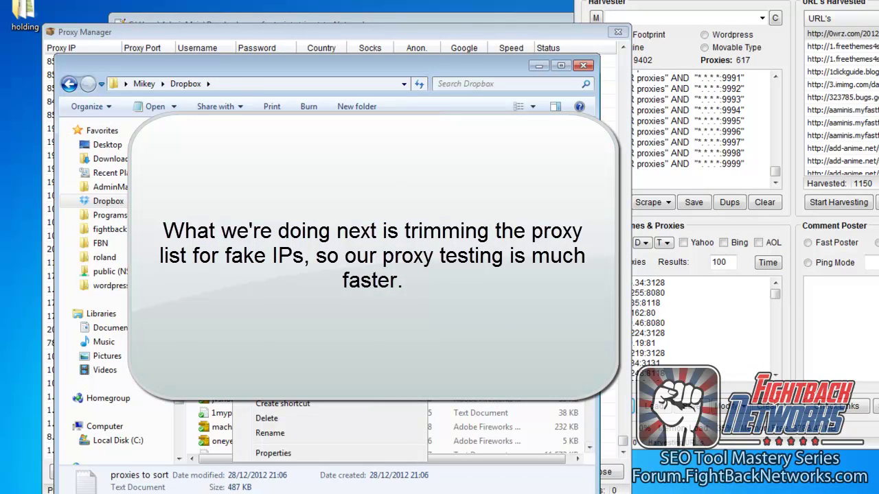
click(278, 213)
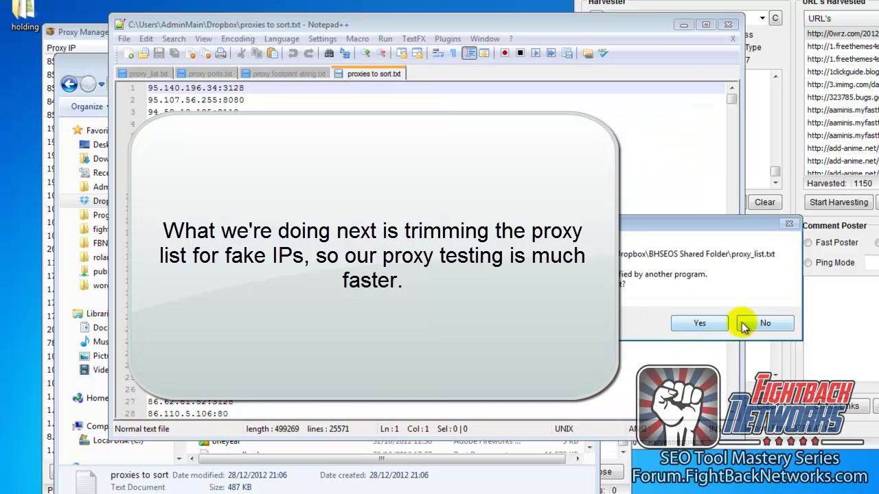
click(711, 326)
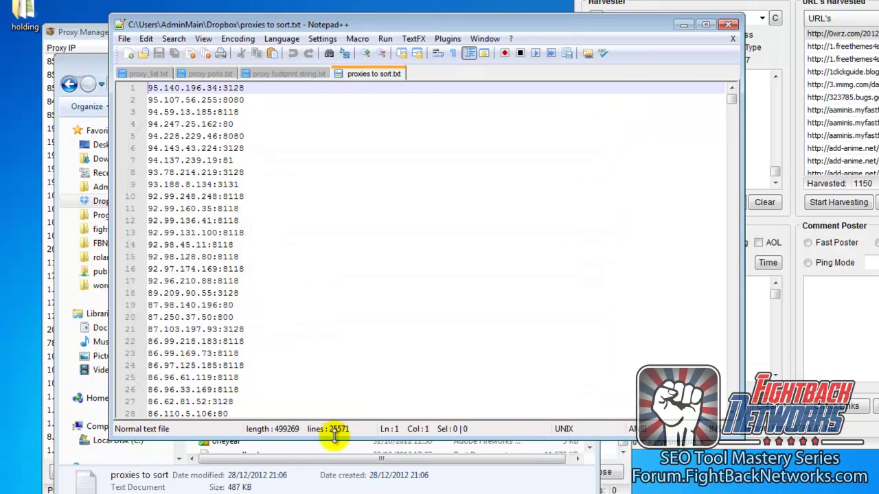
Step: Sort all lines of the proxy list with TextFX, case insensitive and ascending, outputting only unique lines
click(732, 100)
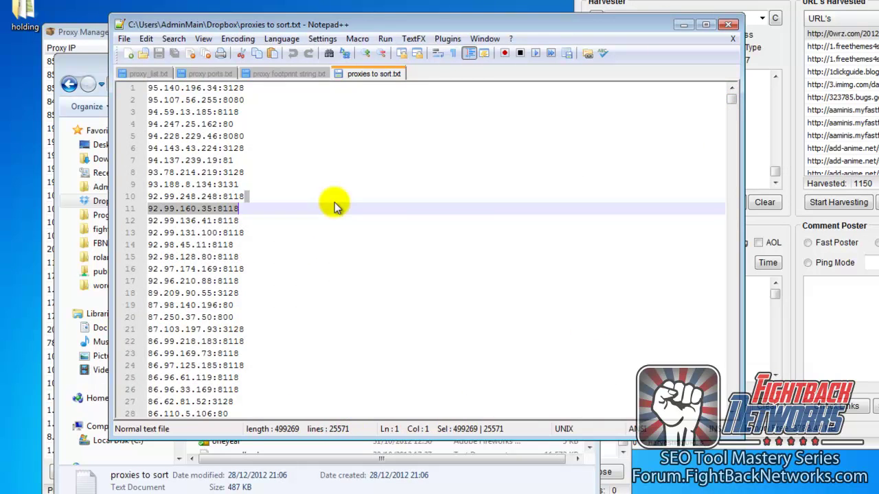
click(413, 39)
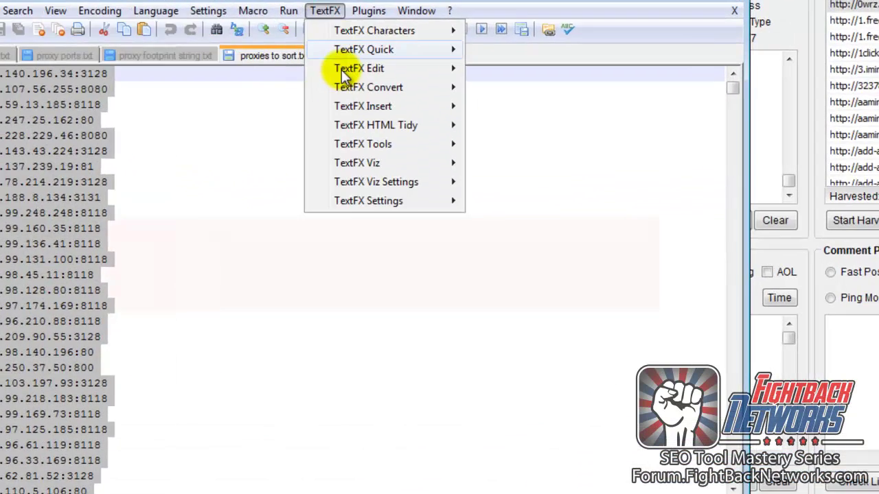
mouse_move(443, 143)
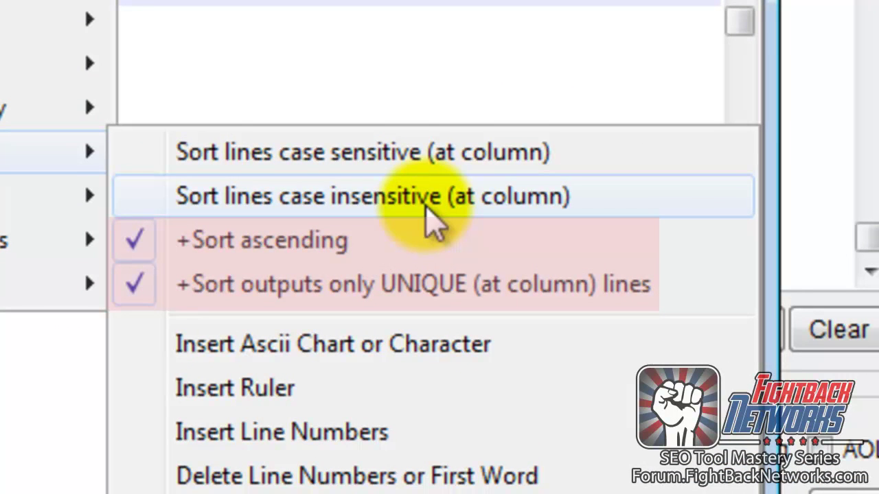
click(429, 206)
click(329, 188)
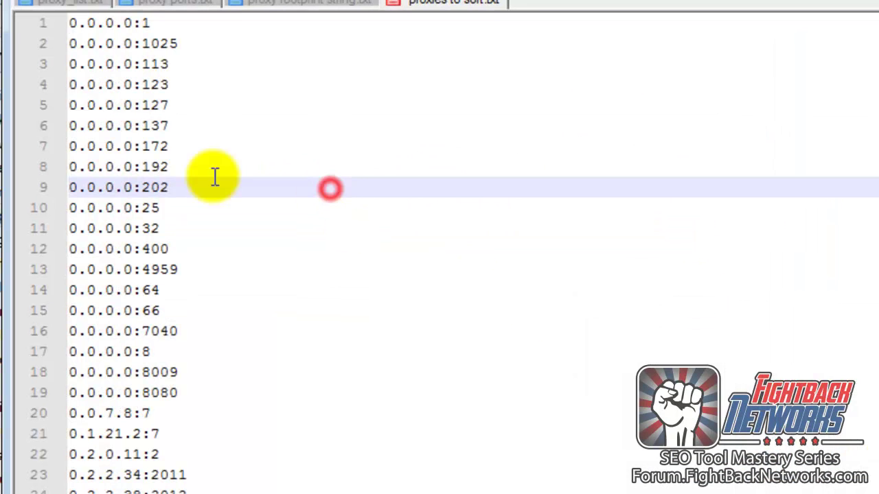
drag(72, 23, 280, 416)
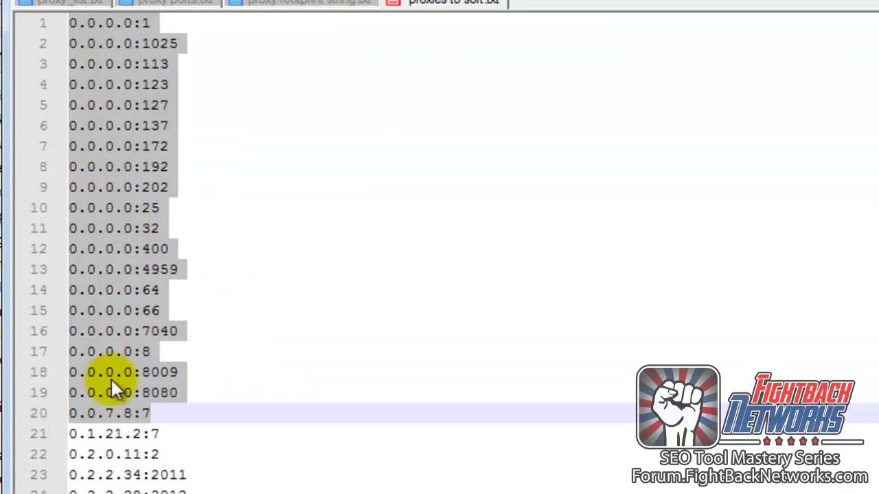
click(118, 373)
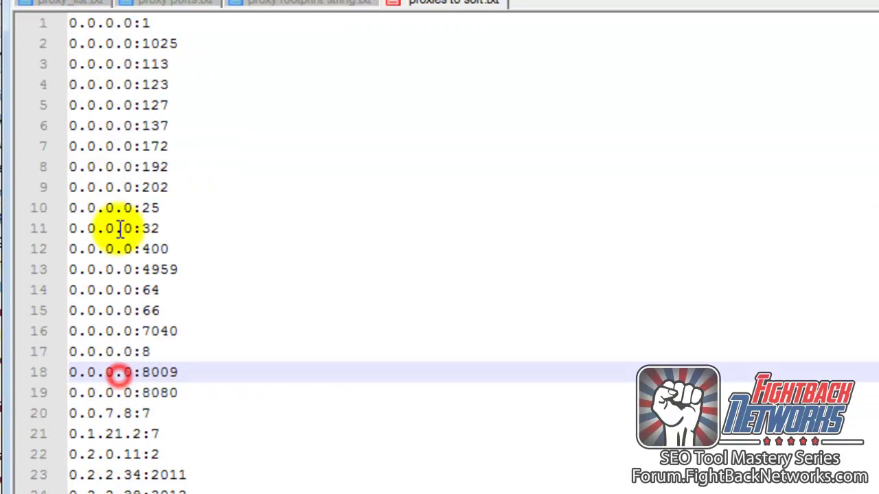
drag(199, 263, 45, 39)
click(236, 151)
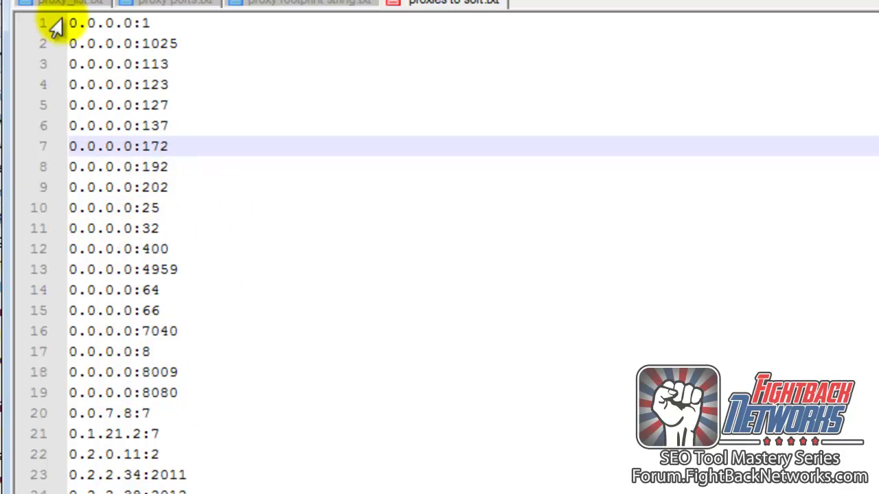
Step: Delete all entries from the start of the sorted list through 100.42.231.109:8080, along with the empty first line left behind
click(71, 22)
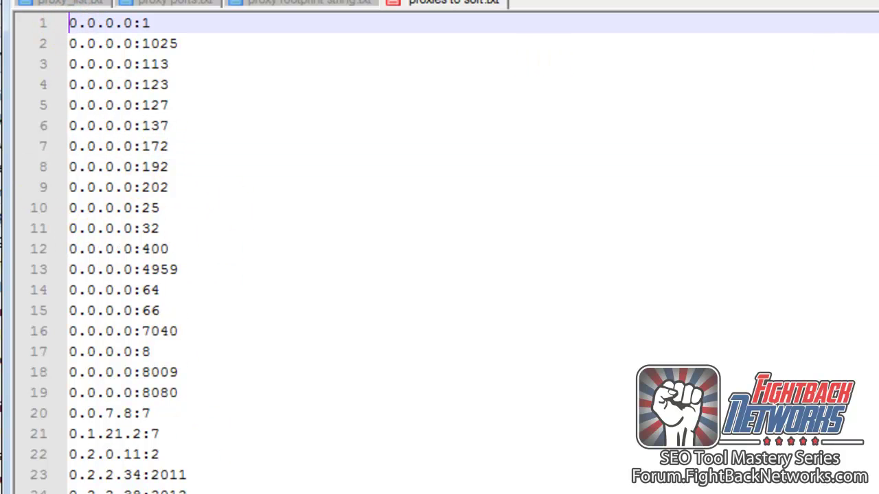
scroll(440, 252, down, 20)
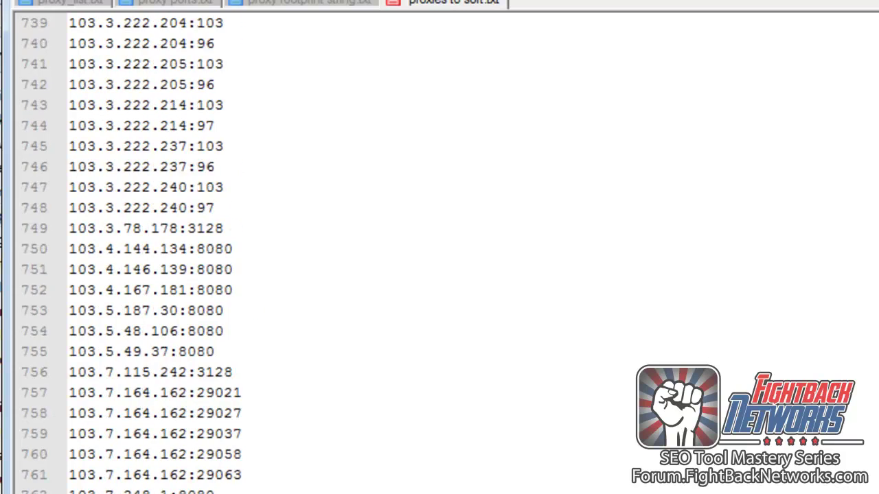
scroll(237, 440, up, 20)
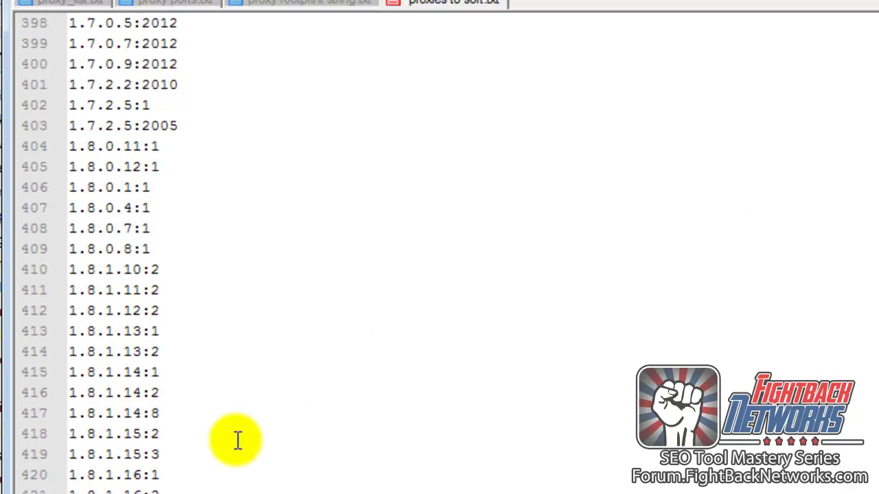
scroll(237, 440, down, 12)
scroll(93, 233, down, 5)
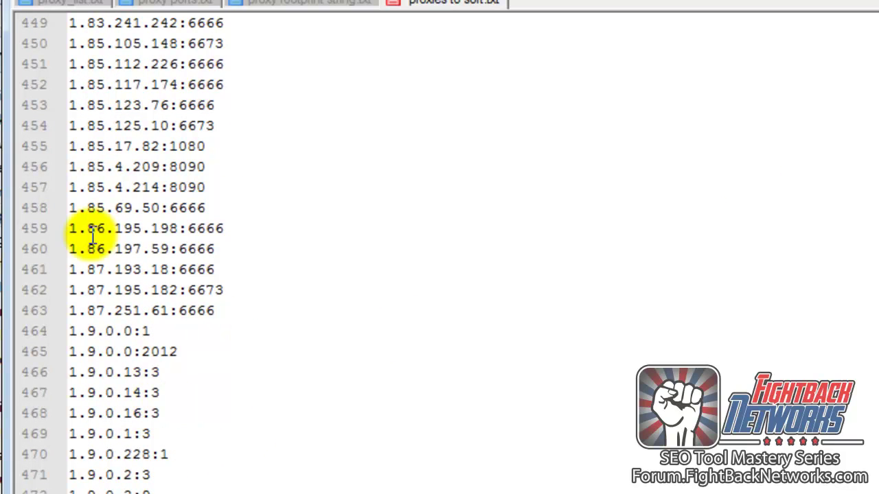
scroll(93, 234, down, 5)
scroll(143, 369, down, 20)
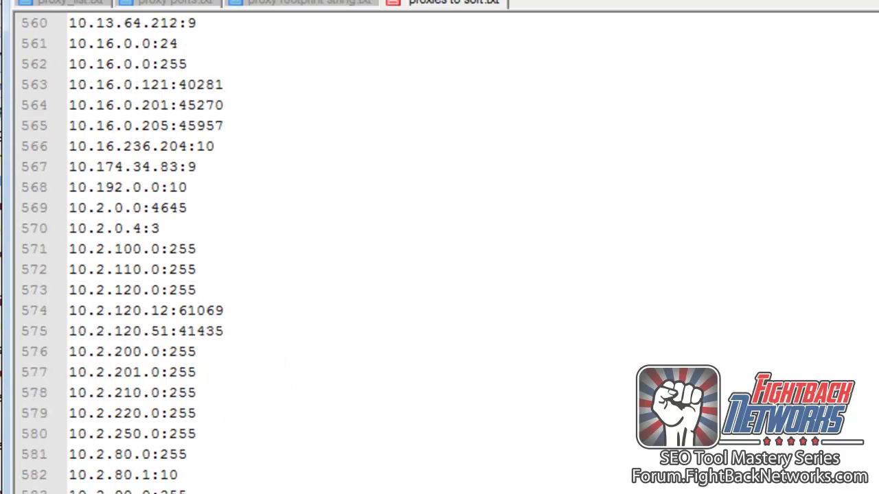
scroll(275, 254, down, 20)
scroll(514, 358, up, 7)
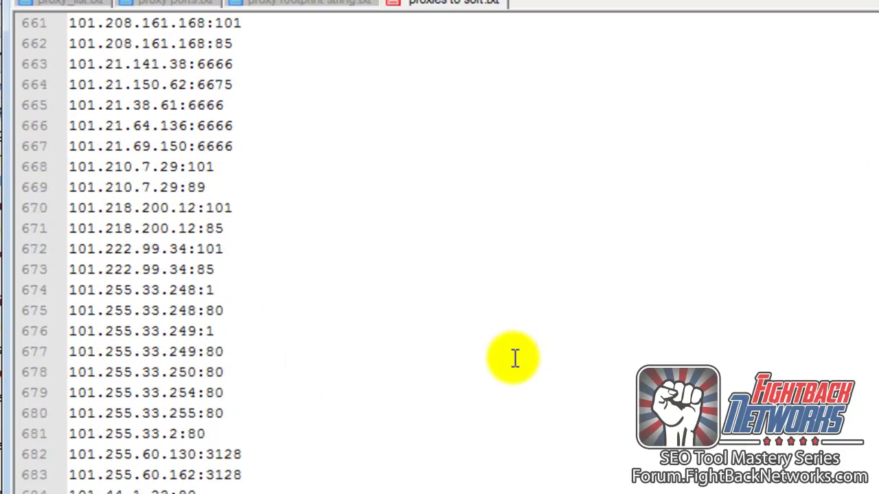
scroll(515, 357, up, 5)
scroll(515, 358, up, 3)
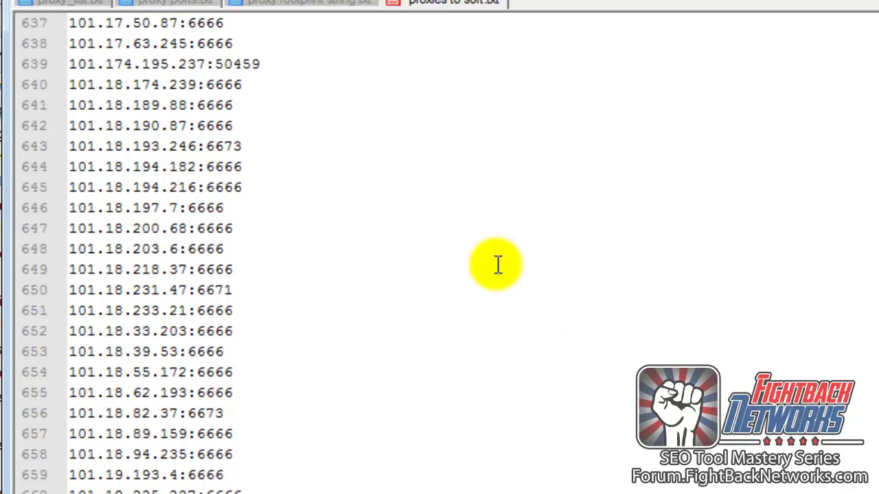
scroll(470, 457, up, 10)
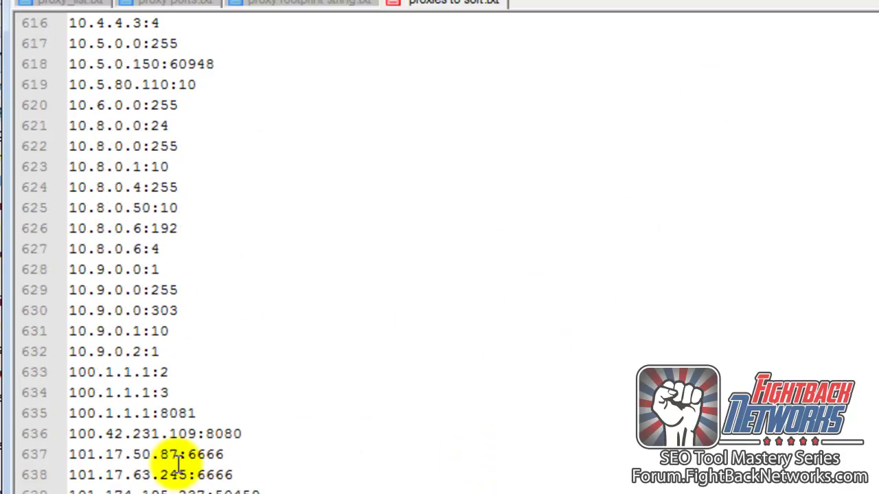
shift+click(254, 433)
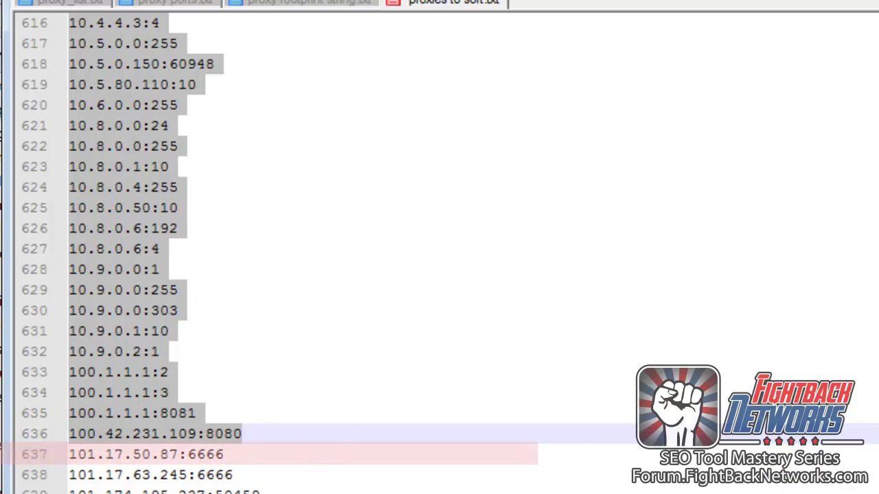
scroll(440, 253, up, 20)
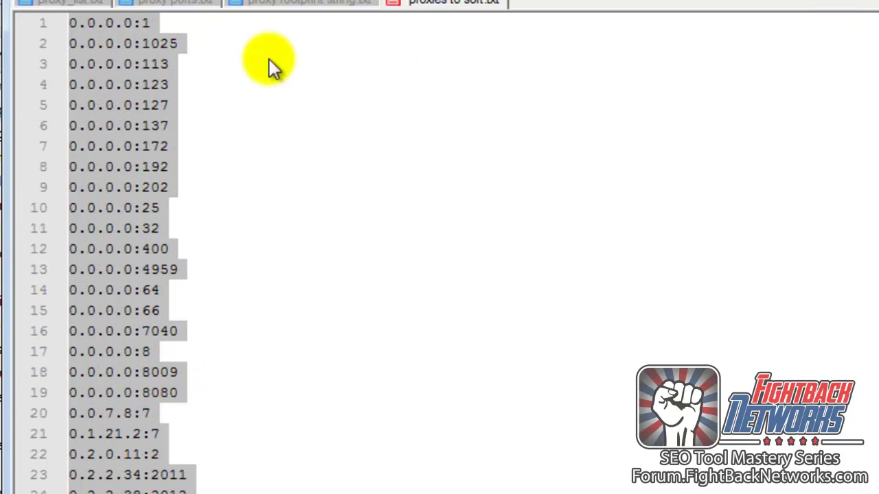
scroll(439, 254, down, 20)
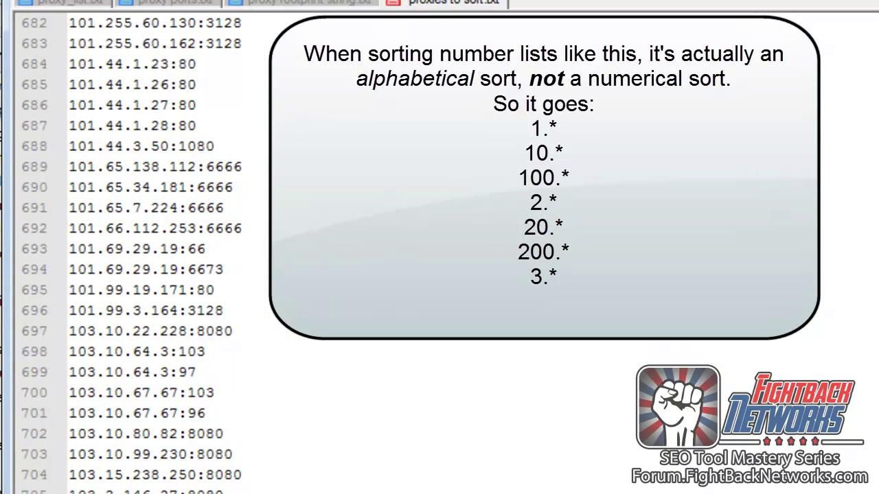
scroll(137, 254, down, 19)
scroll(138, 254, up, 20)
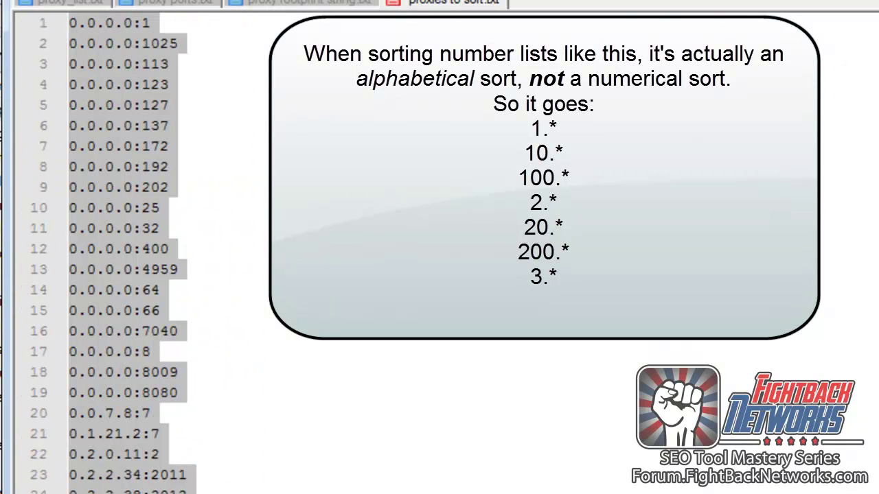
scroll(131, 254, down, 20)
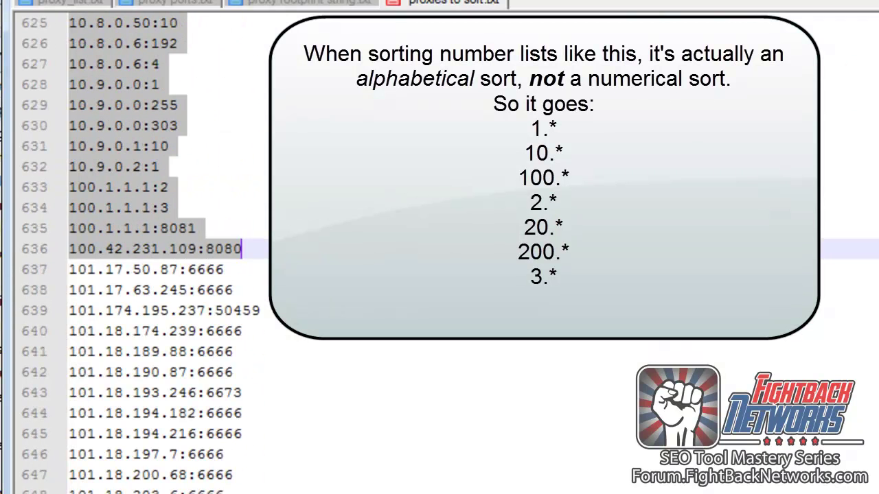
scroll(131, 254, up, 19)
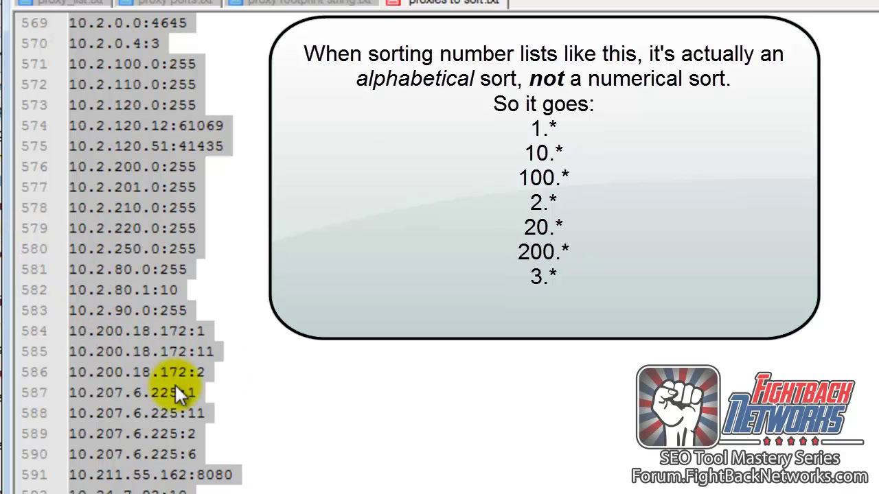
scroll(773, 19, up, 20)
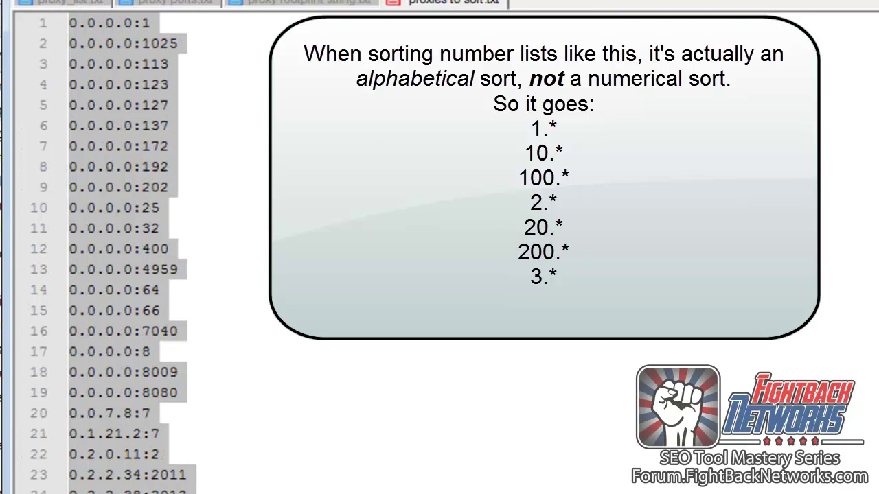
scroll(267, 387, down, 20)
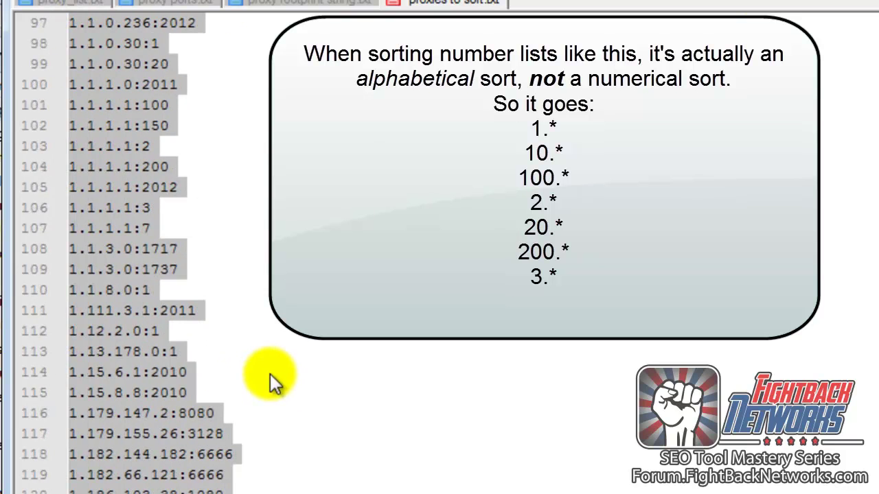
scroll(130, 254, down, 20)
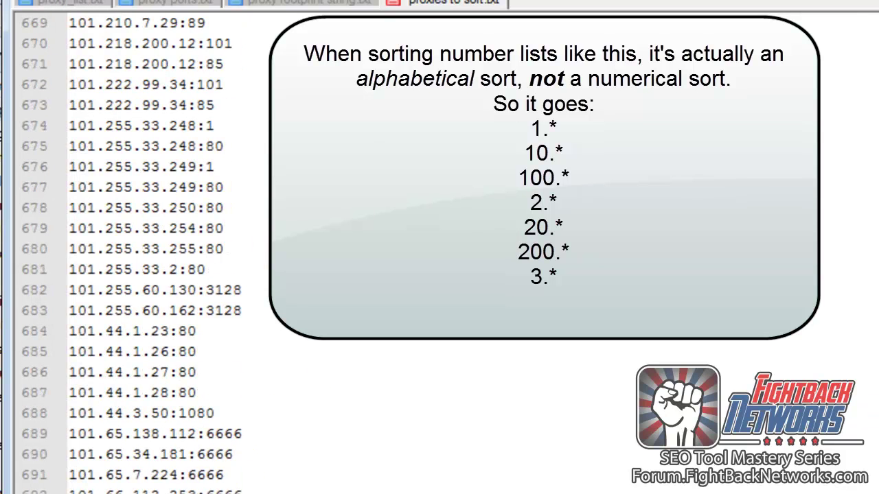
scroll(418, 411, up, 20)
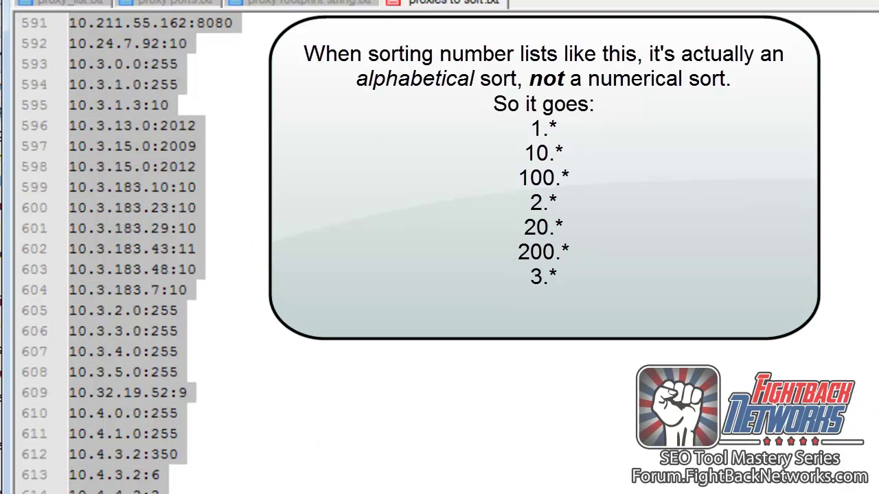
scroll(130, 254, up, 20)
scroll(131, 254, down, 20)
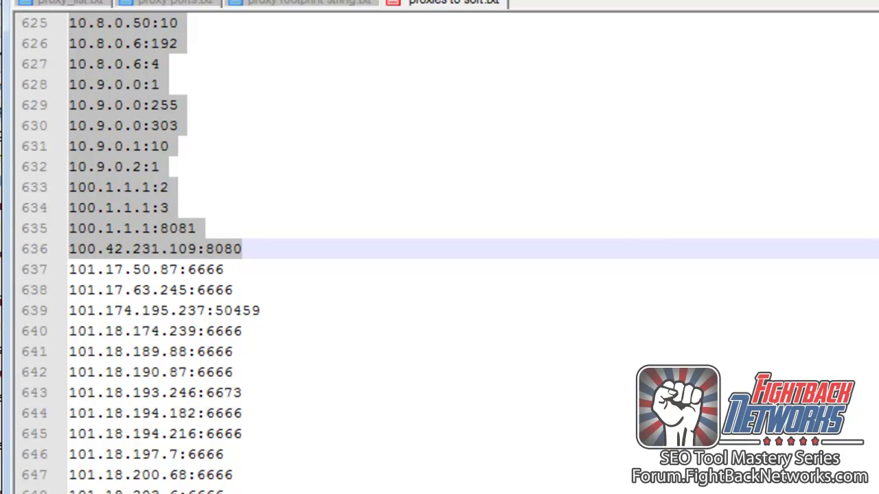
key(Delete)
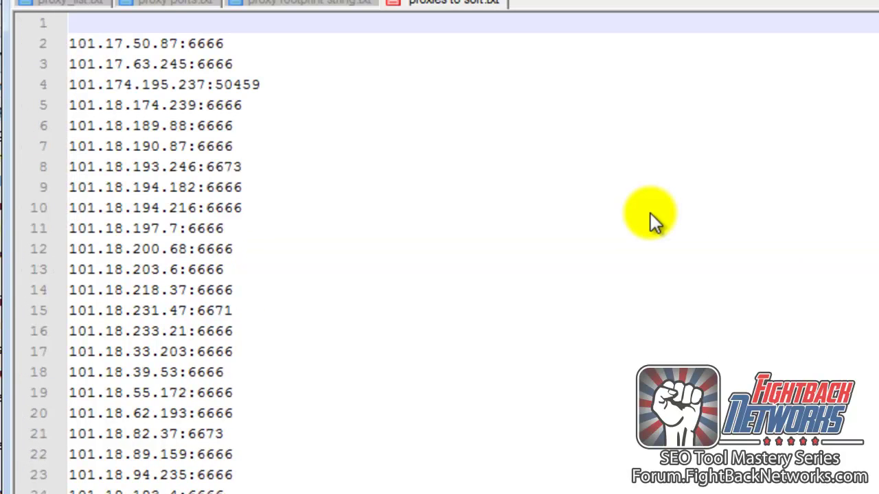
key(Delete)
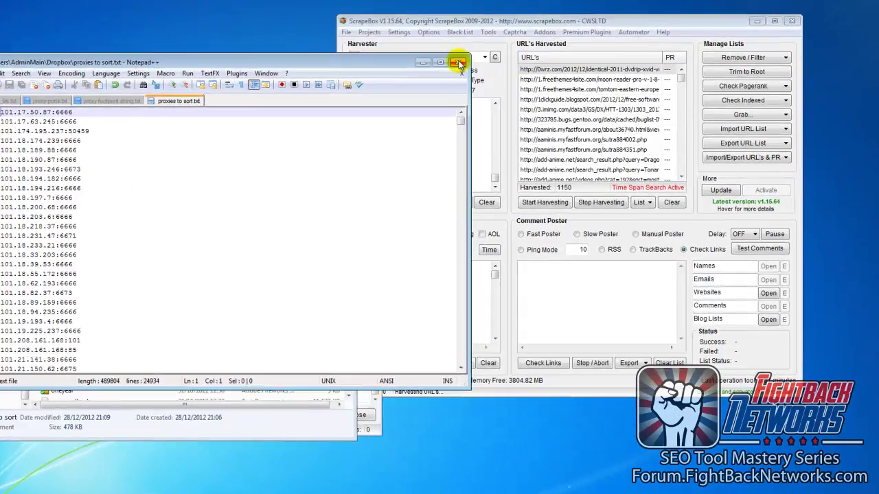
Step: Switch to ScrapeBox, load the "proxies to sort" text file from the Dropbox folder as the proxy list, and open the Proxy Manager
click(496, 76)
click(498, 285)
click(305, 420)
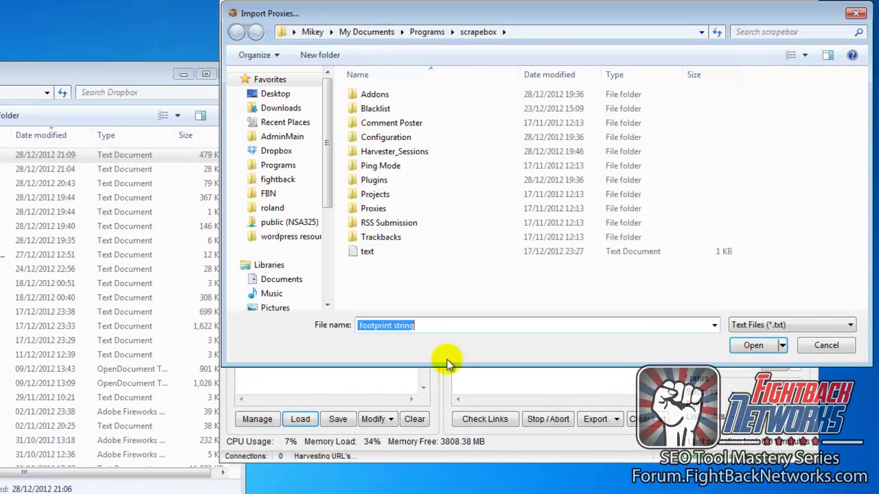
click(280, 150)
double_click(410, 93)
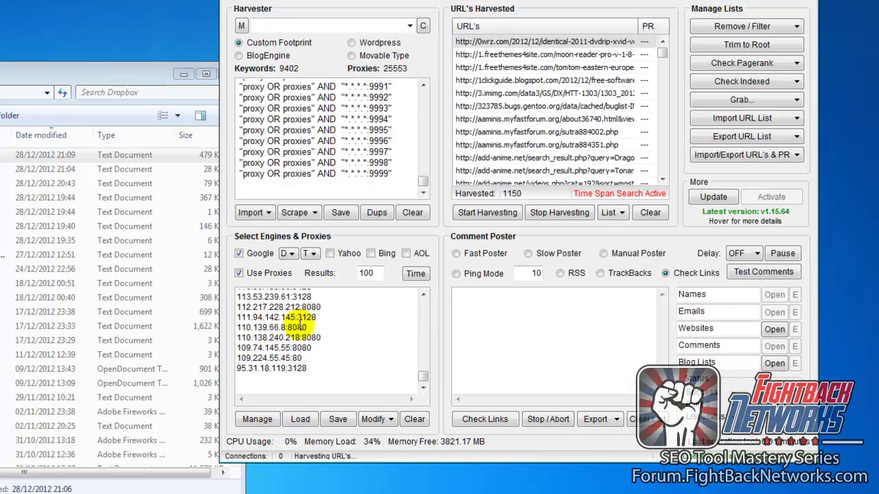
click(257, 419)
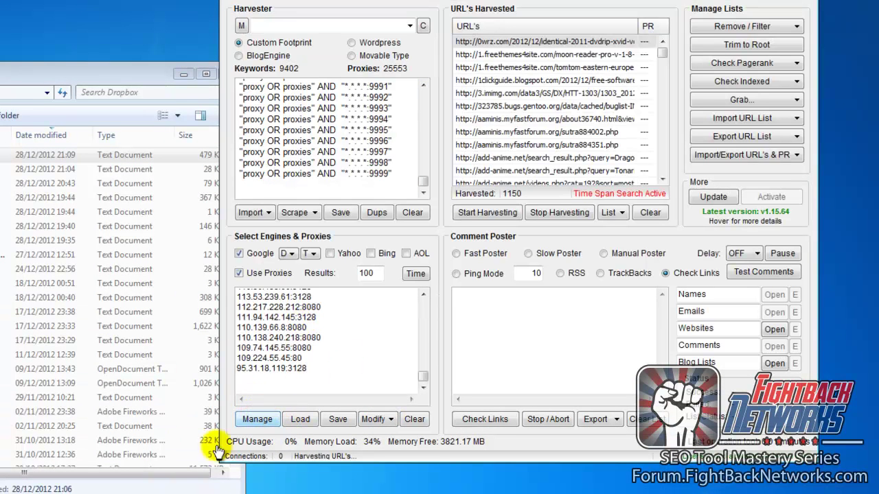
click(257, 419)
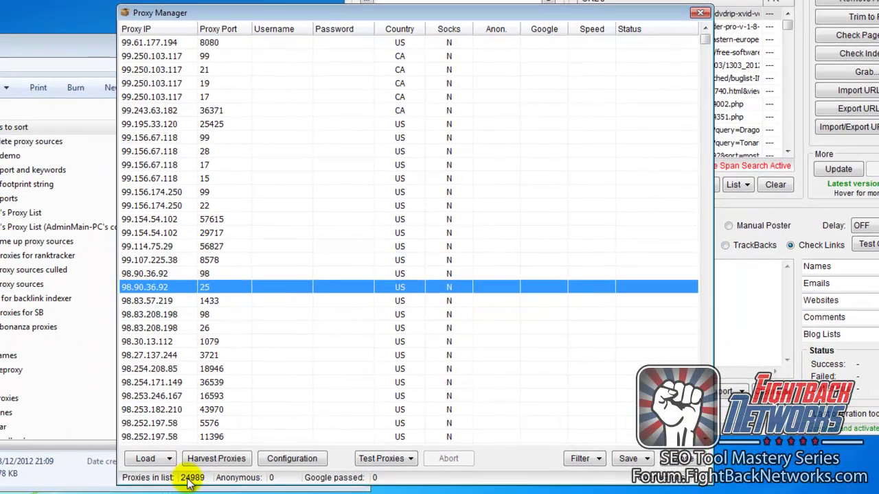